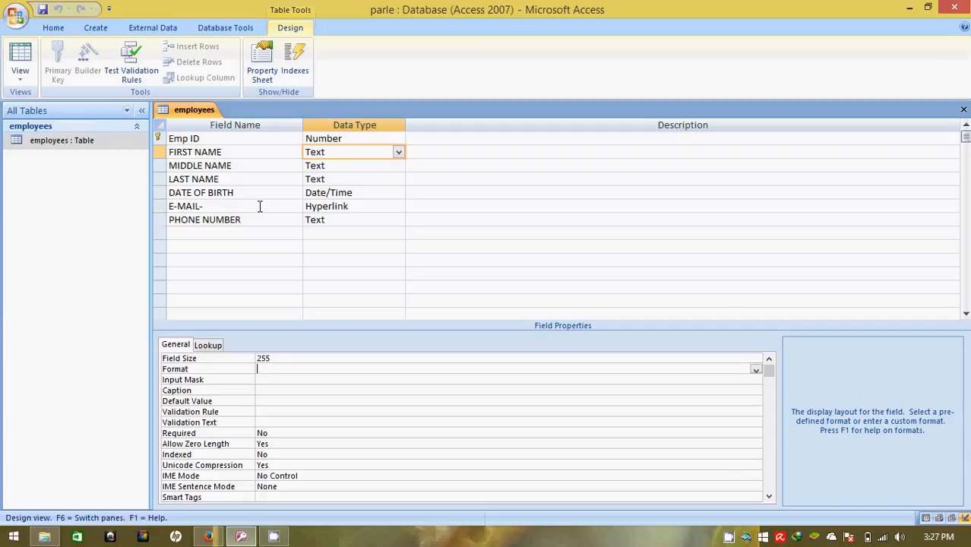
# Open the employees datasheet to review its two records, then bring up the table views list
pyautogui.click(346, 140)
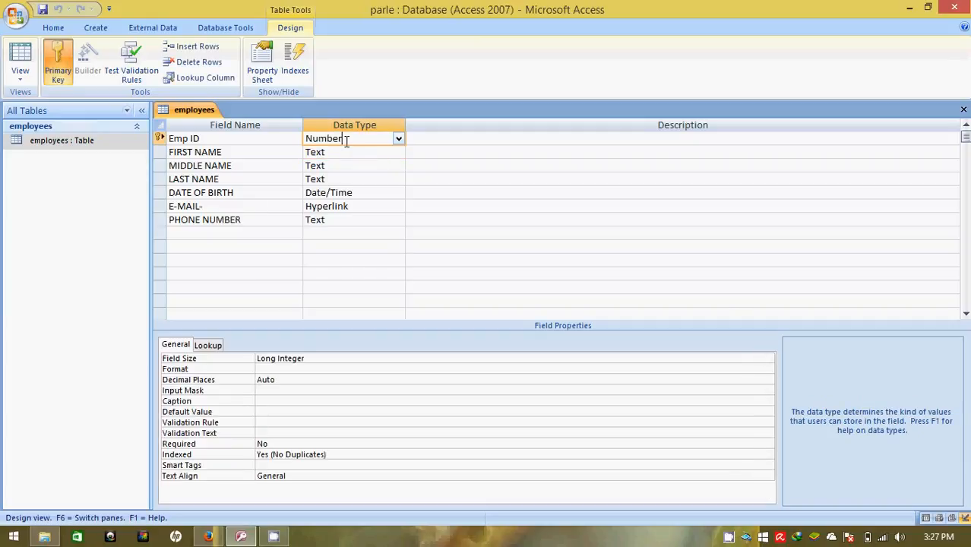
pyautogui.click(354, 219)
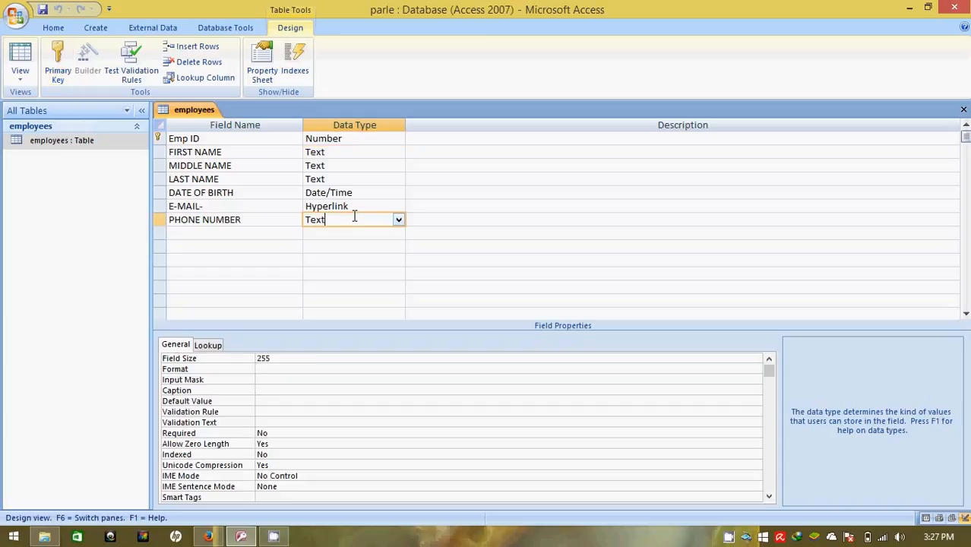
pyautogui.doubleClick(70, 144)
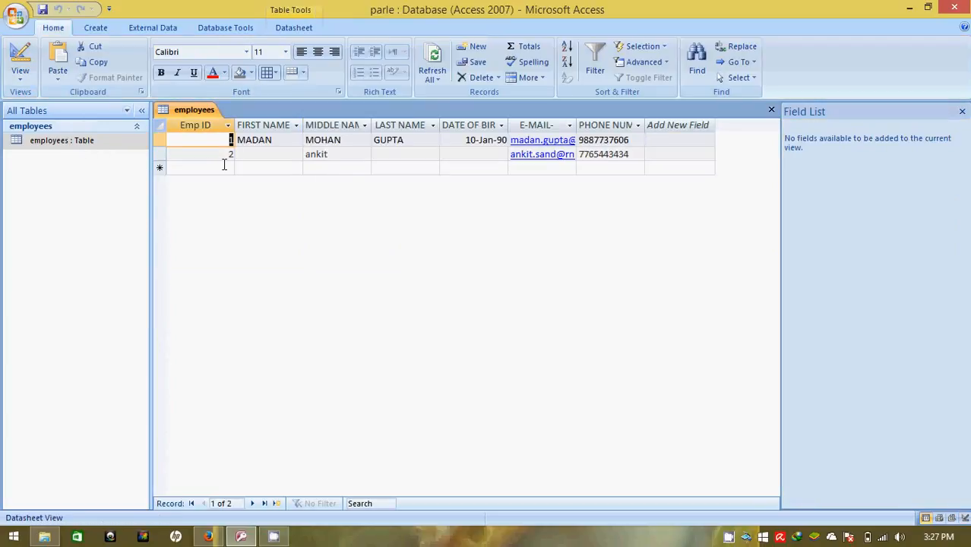
pyautogui.click(276, 155)
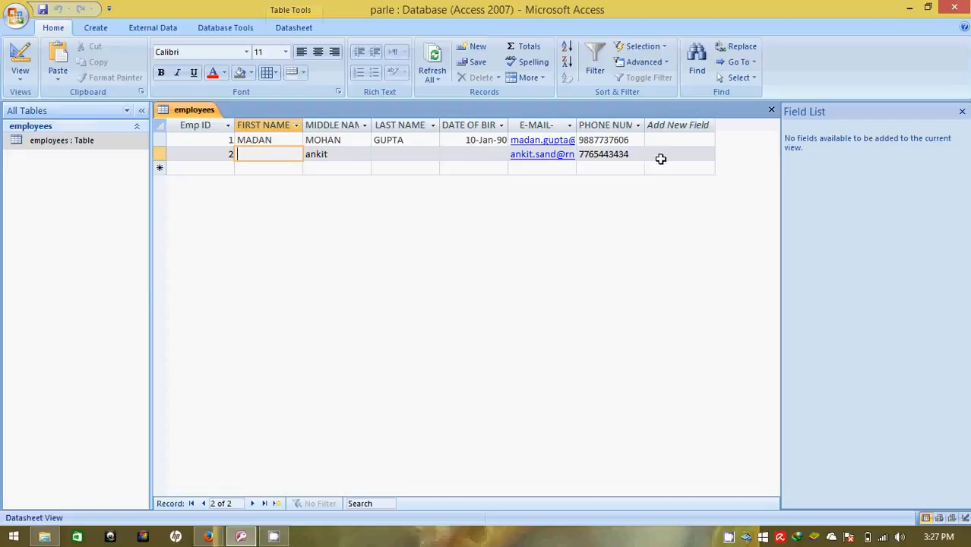
pyautogui.click(228, 169)
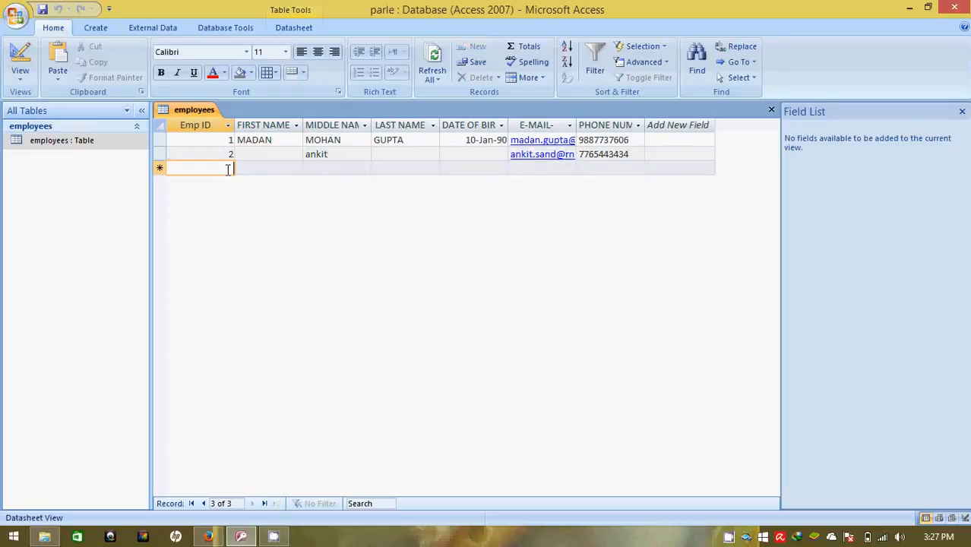
pyautogui.click(14, 81)
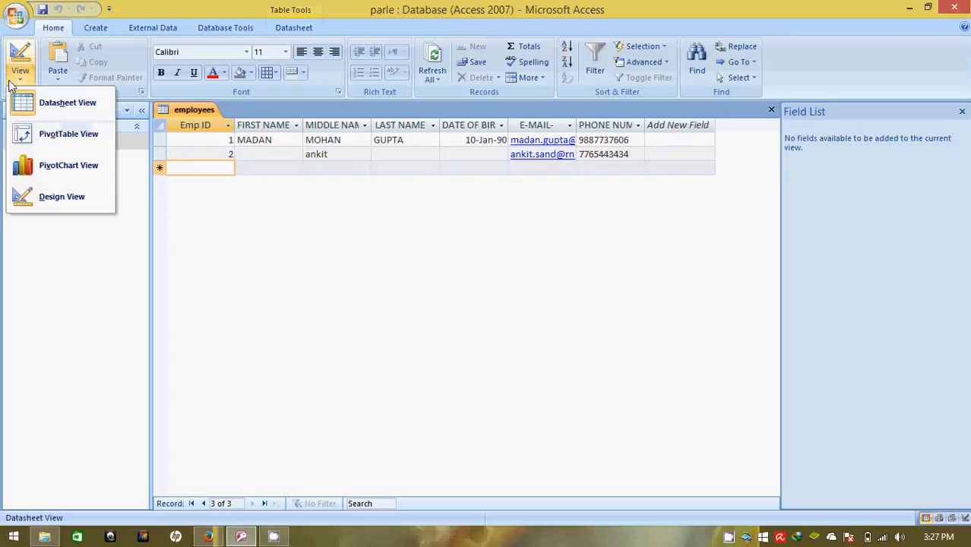
# In Design View, set FIRST NAME's Required property to Yes, save, and keep it after testing data
pyautogui.click(62, 197)
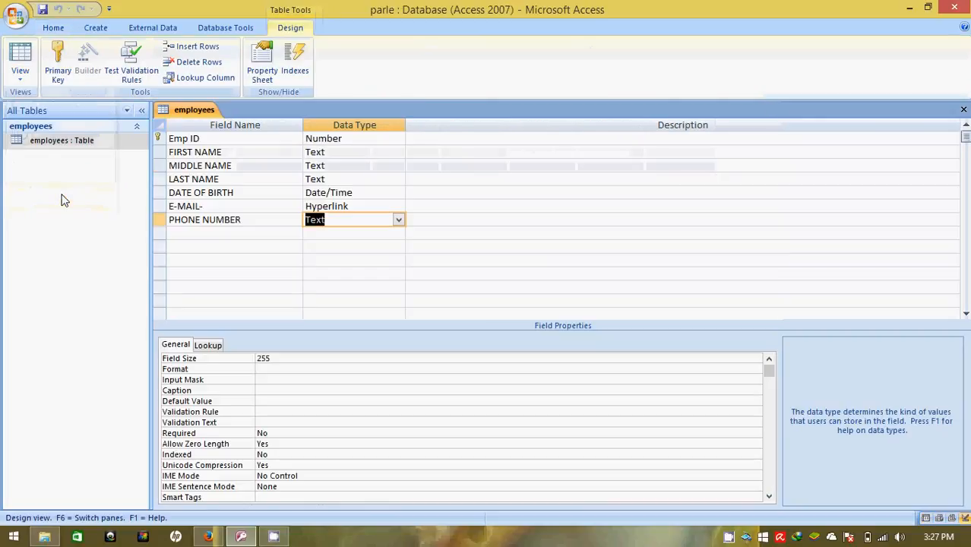
pyautogui.click(366, 151)
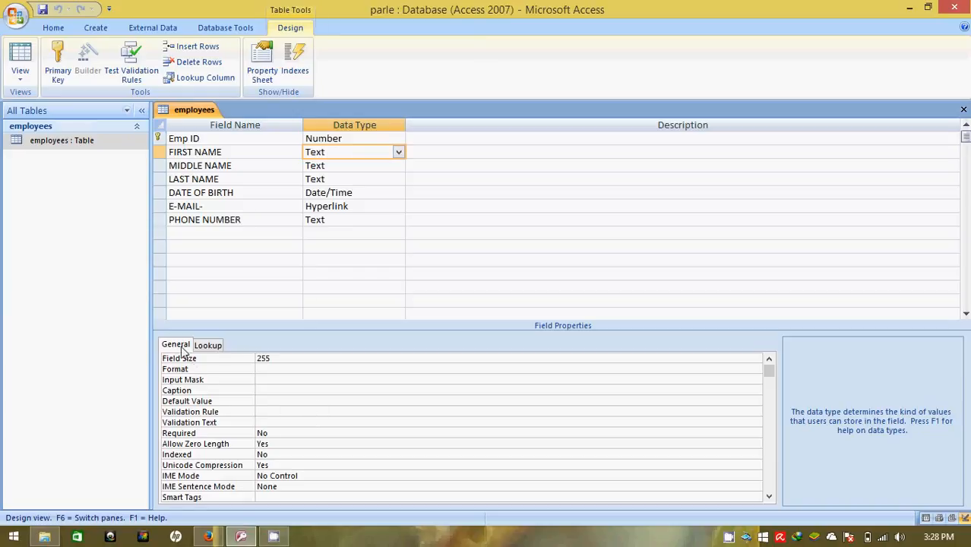
pyautogui.click(267, 434)
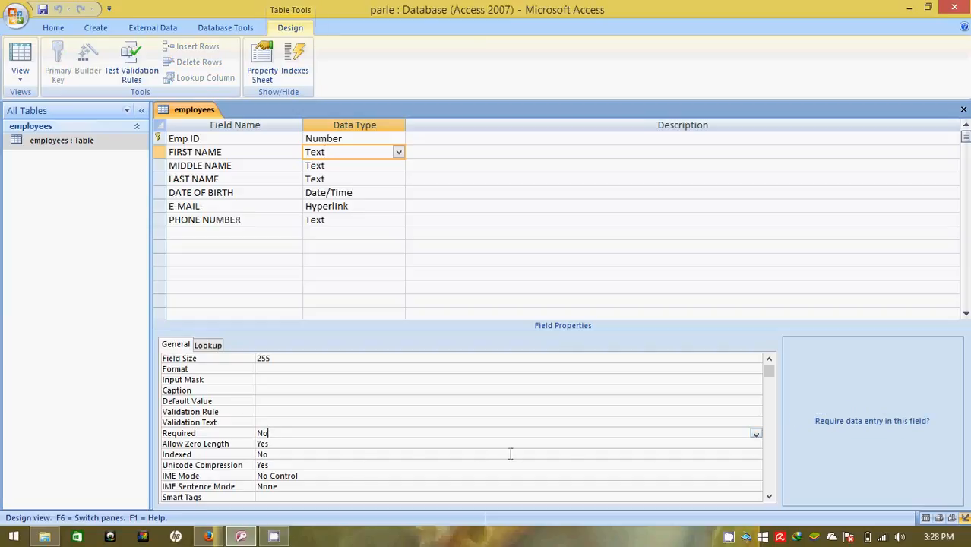
pyautogui.click(756, 434)
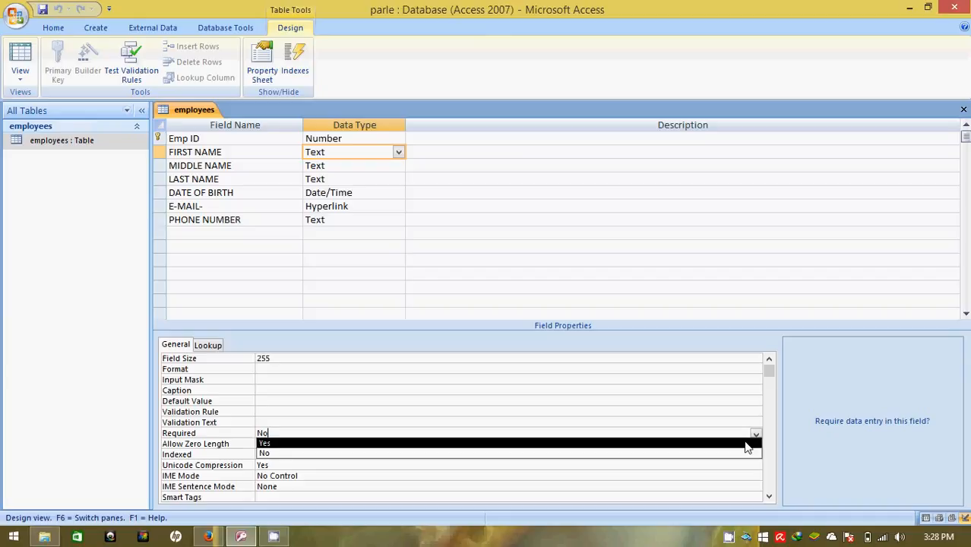
pyautogui.click(746, 443)
pyautogui.click(697, 434)
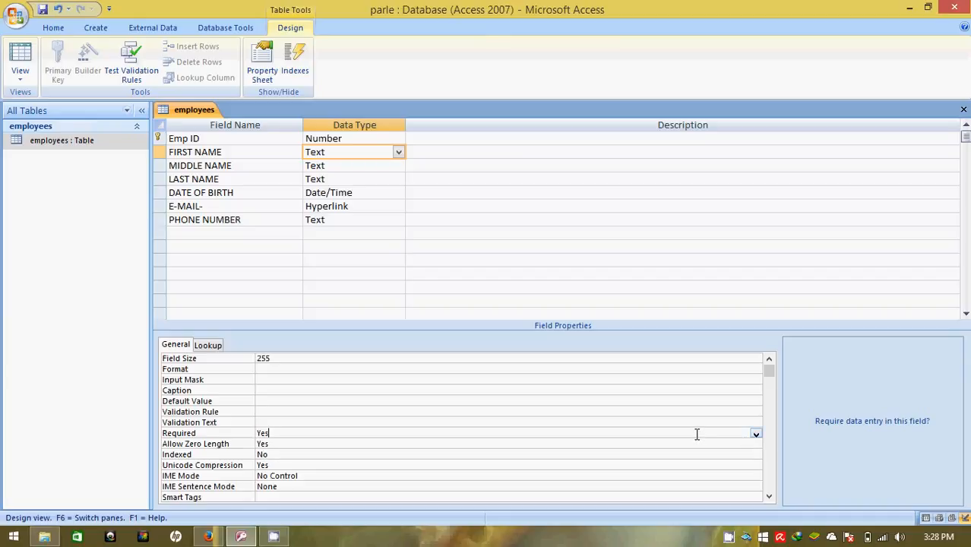
pyautogui.hotkey('ctrl', 's')
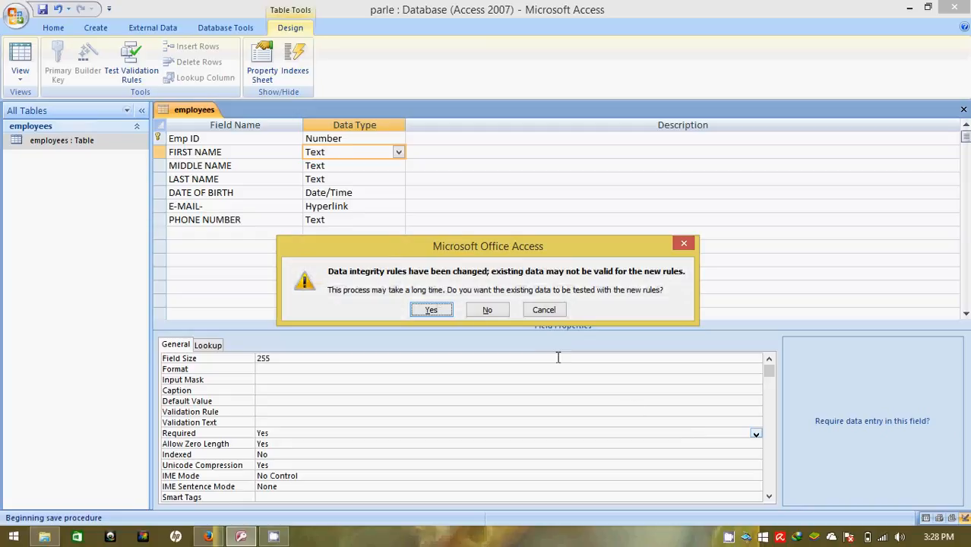
pyautogui.click(431, 311)
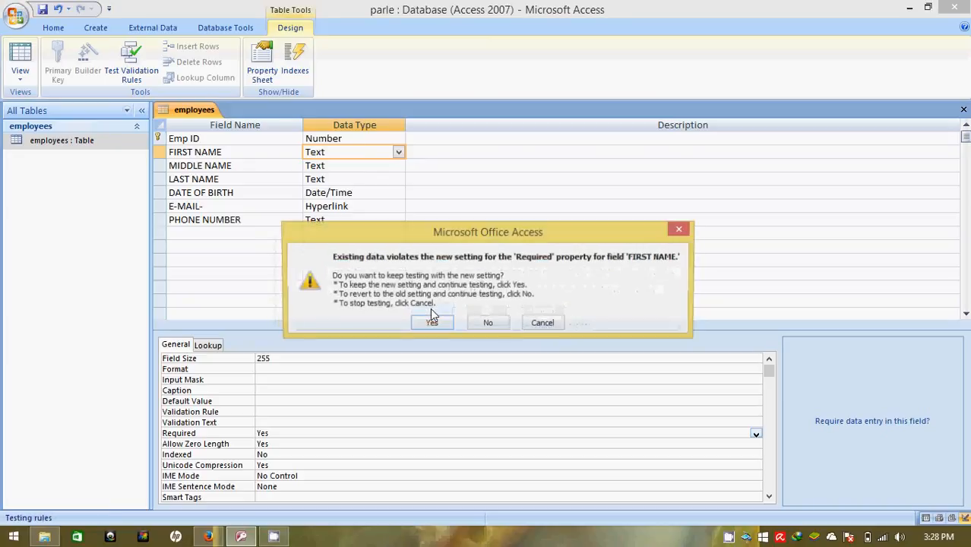
pyautogui.click(432, 329)
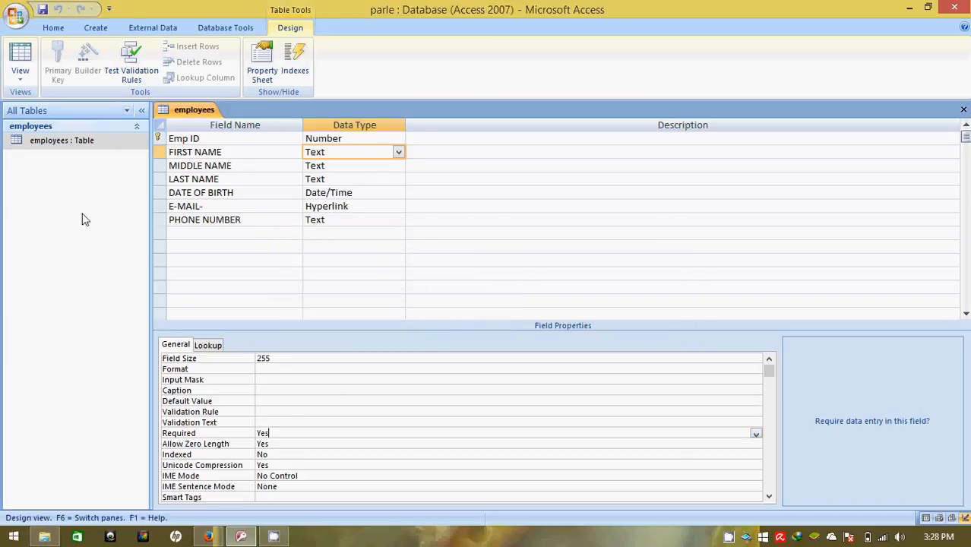
# Start record 3 with Emp ID 3, a middle name and a last name, leaving first name blank
pyautogui.doubleClick(55, 142)
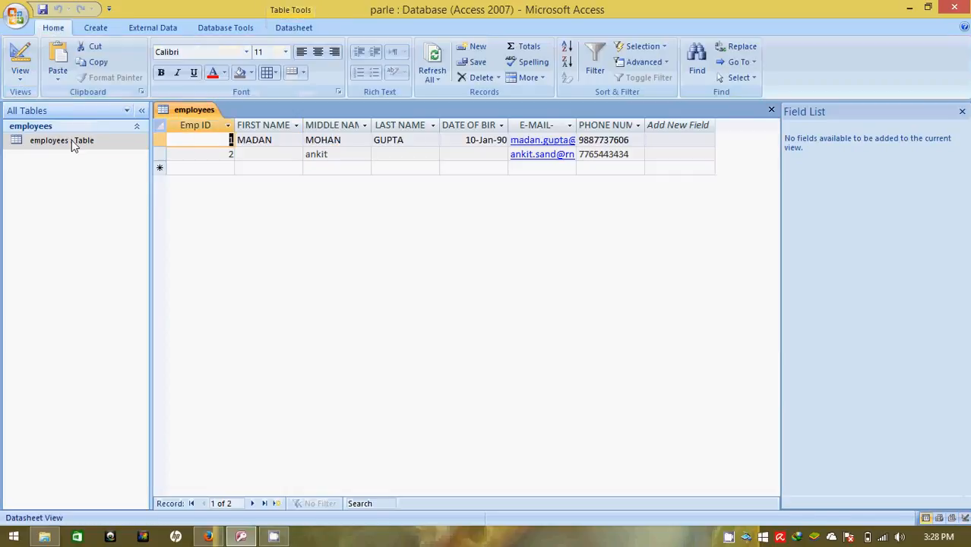
pyautogui.click(217, 167)
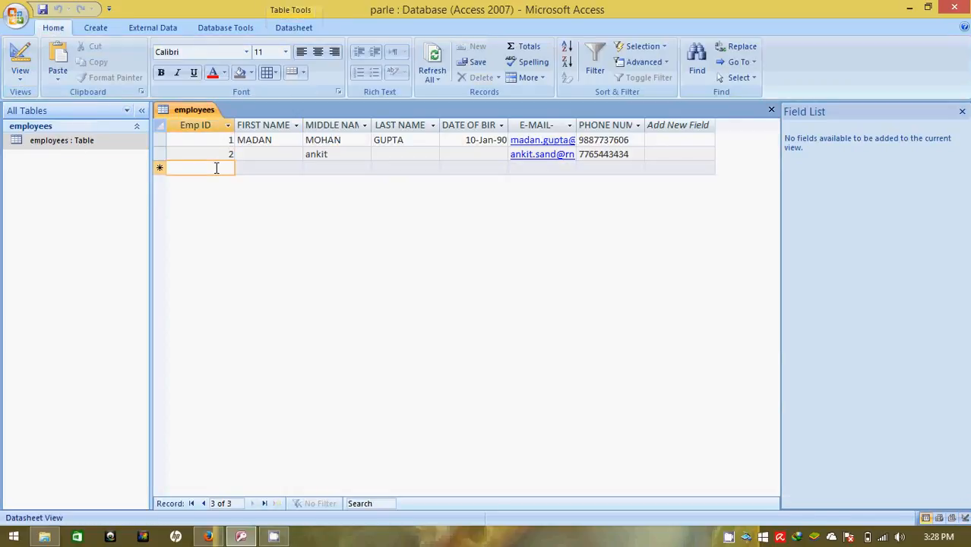
pyautogui.write('3')
pyautogui.press('Tab')
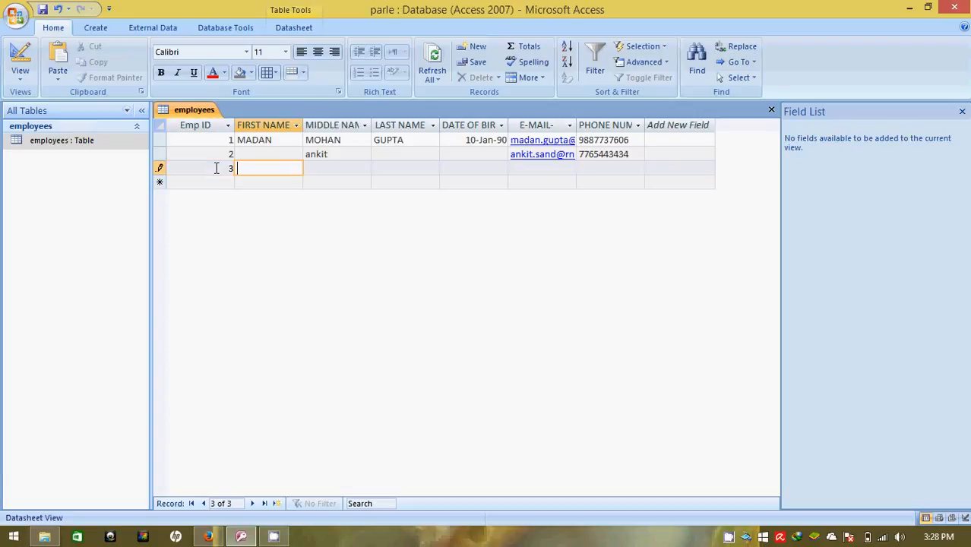
pyautogui.press('Tab')
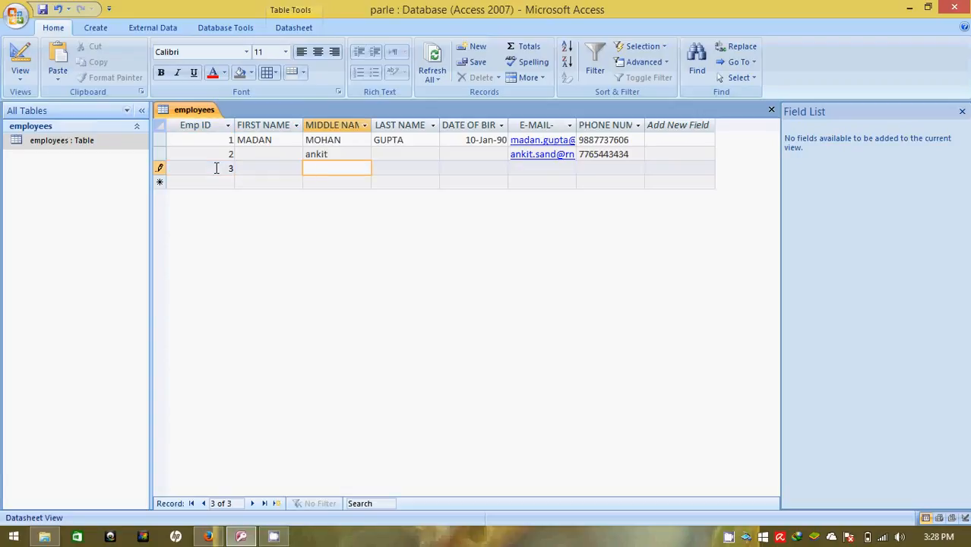
pyautogui.press('Tab')
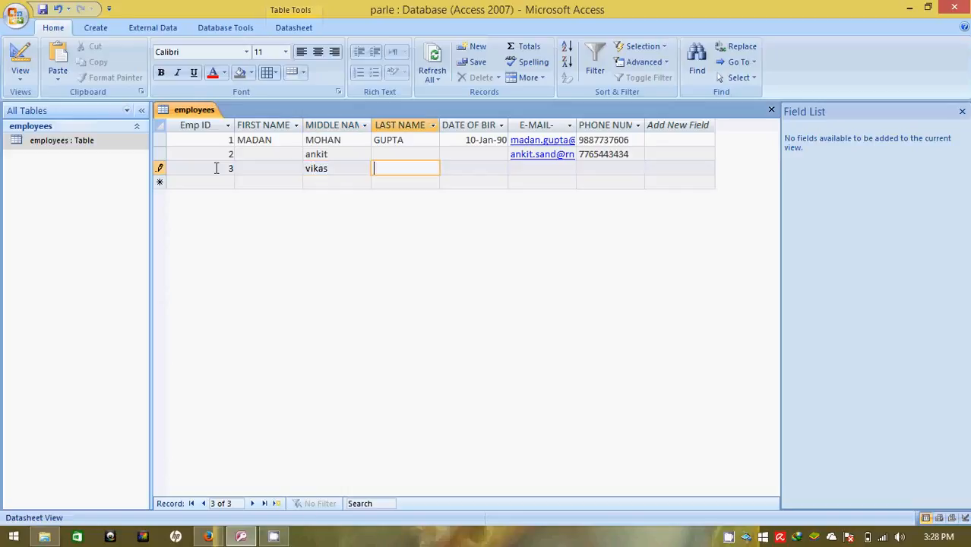
pyautogui.press('Tab')
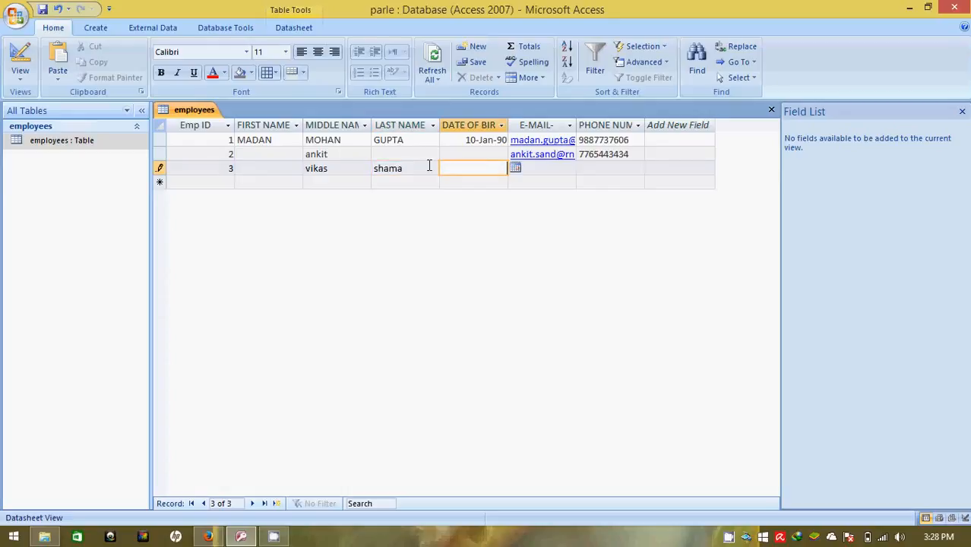
pyautogui.write('10-Feb-87')
pyautogui.press('Tab')
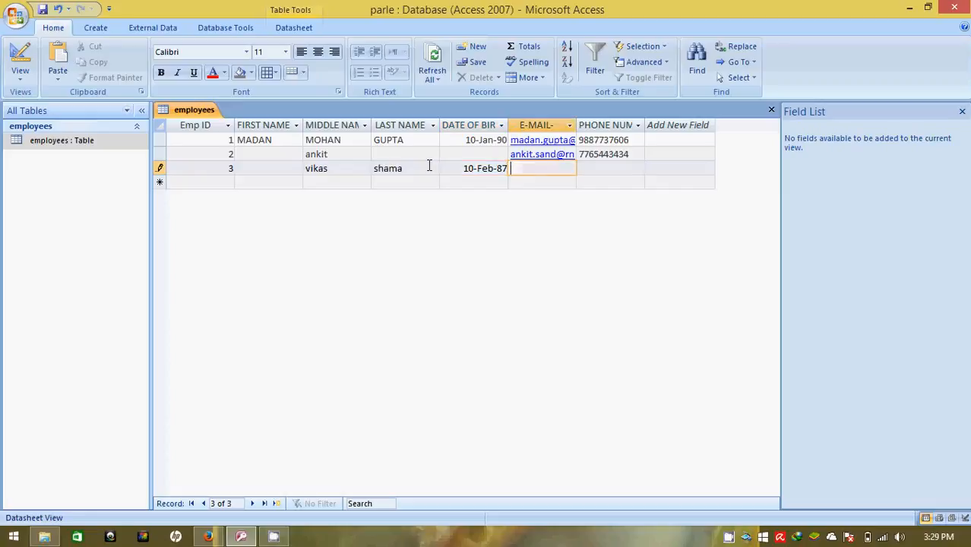
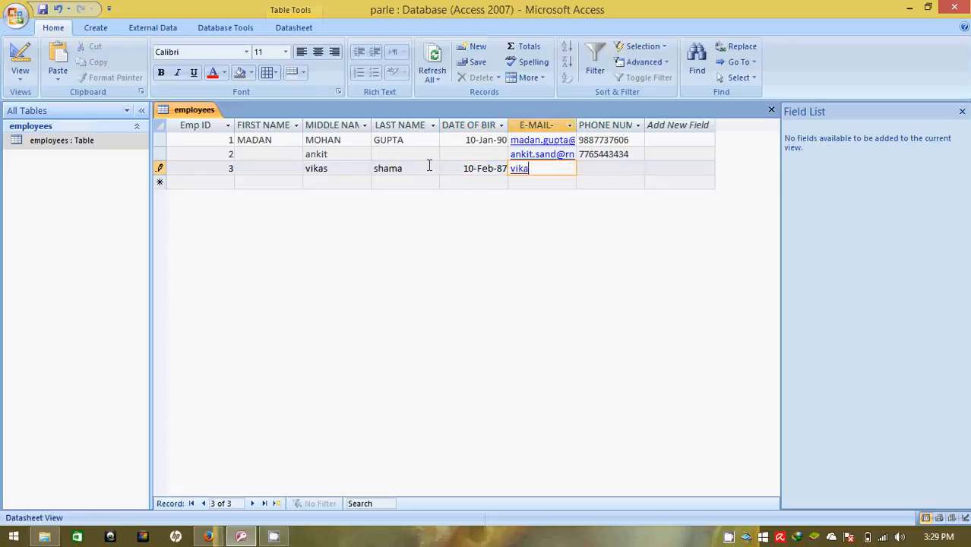
pyautogui.press('Tab')
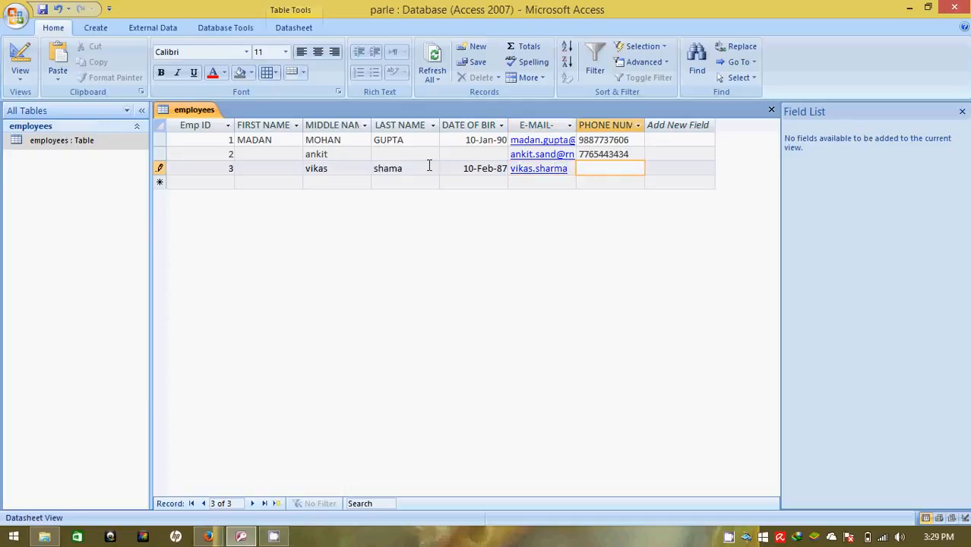
pyautogui.hotkey('shift', 'Tab')
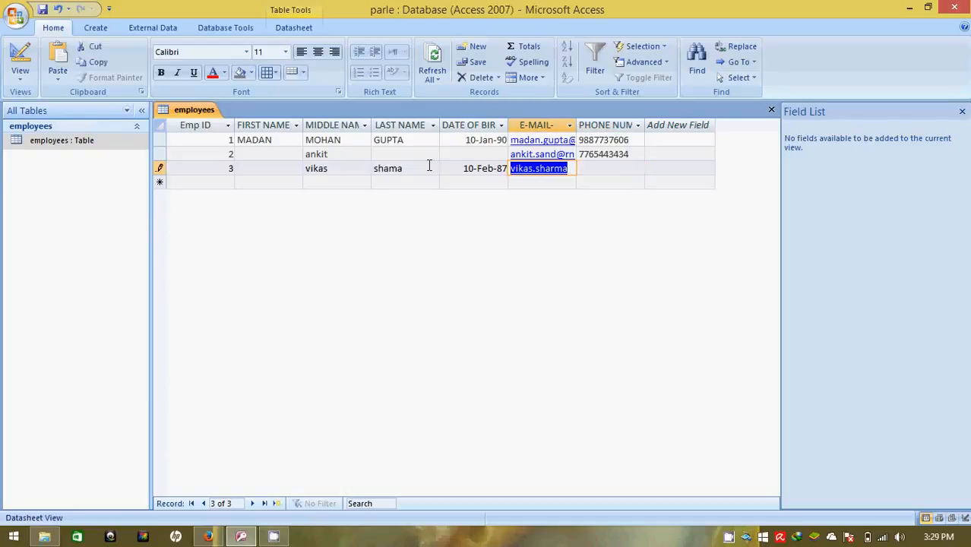
pyautogui.press('Tab')
pyautogui.hotkey('shift', 'Tab')
# Close the help window and dismiss the link error messages on record 3's e-mail cell
pyautogui.click(560, 173)
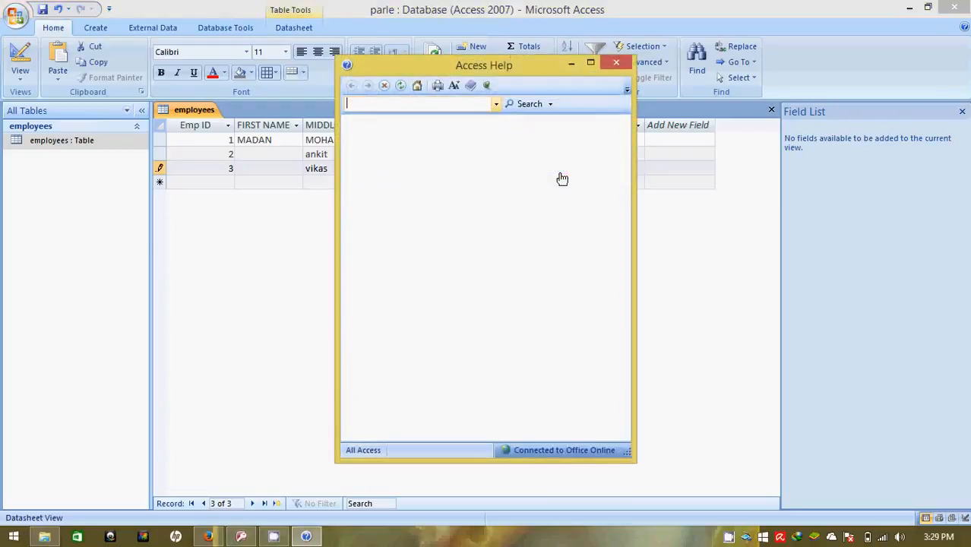
pyautogui.click(616, 63)
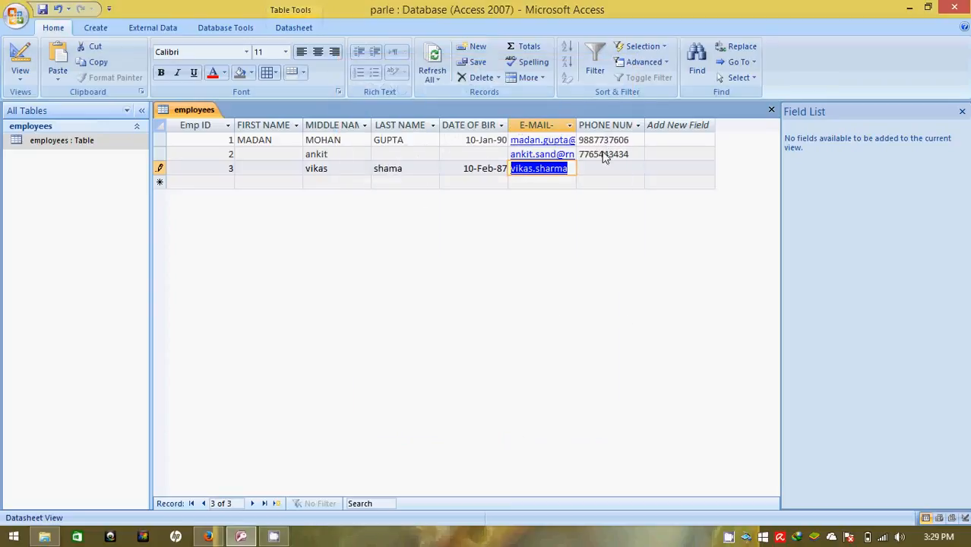
pyautogui.click(569, 170)
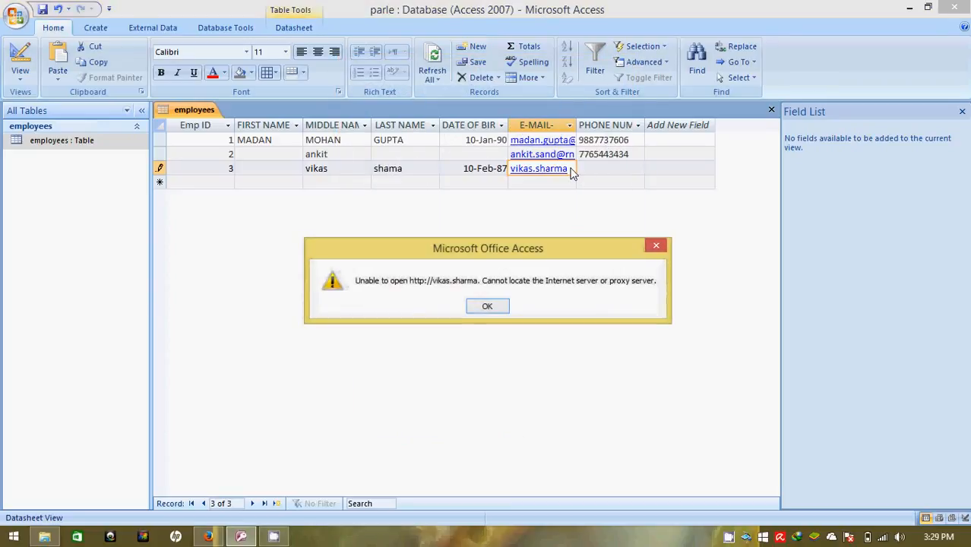
pyautogui.click(488, 307)
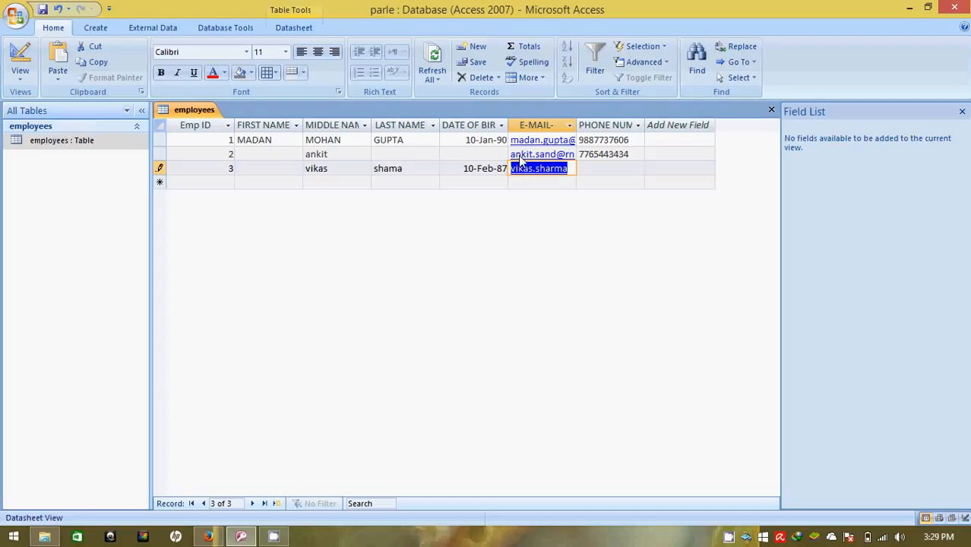
pyautogui.click(565, 171)
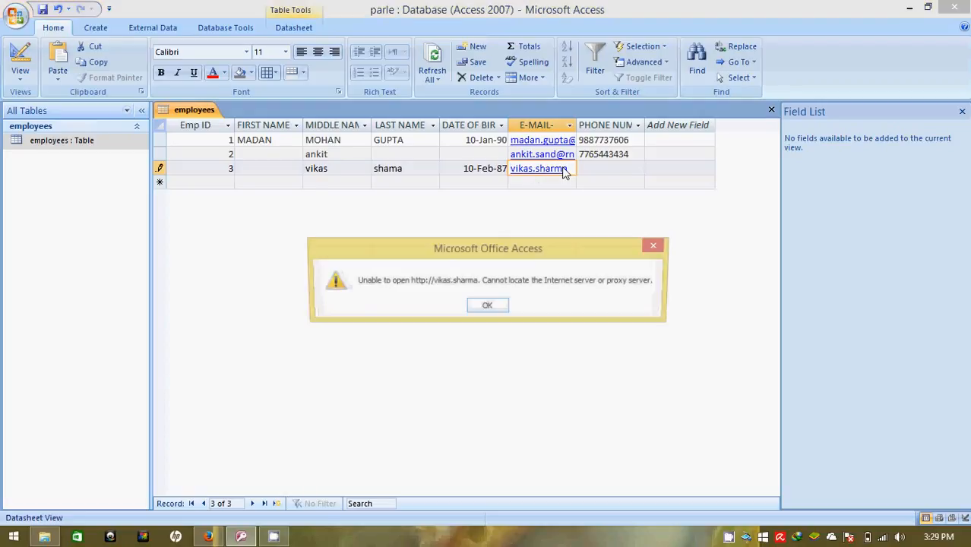
pyautogui.click(501, 311)
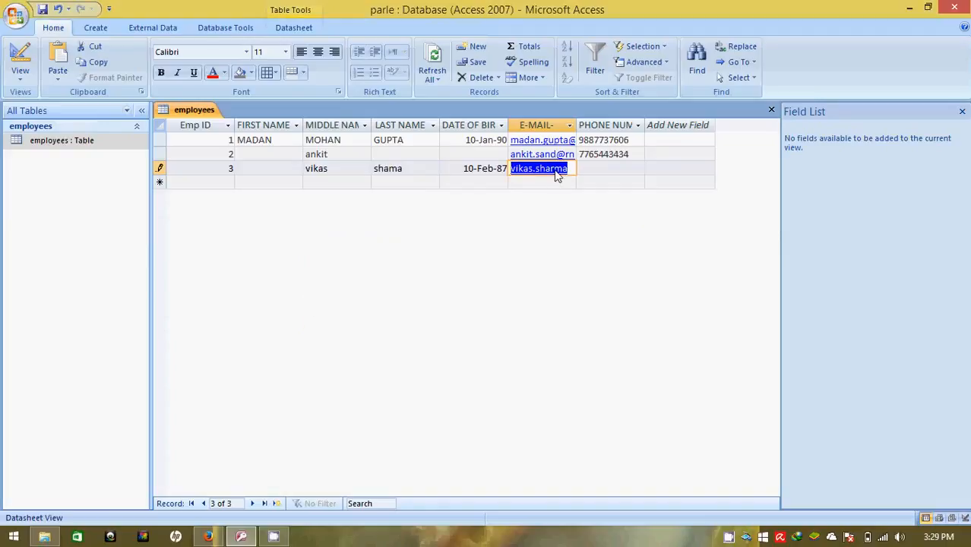
# Replace the trailing # with the organisation's e-mail domain and enter record 3's phone number
pyautogui.press('F2')
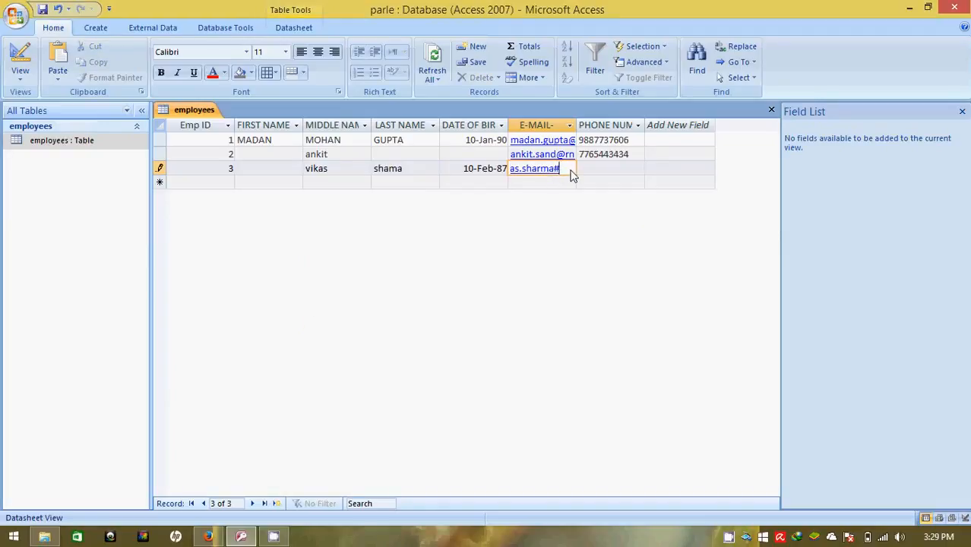
pyautogui.press('BackSpace')
pyautogui.write('@')
pyautogui.write('rnbg')
pyautogui.write('lobal.a')
pyautogui.write('c.in')
pyautogui.press('Tab')
pyautogui.write('123456')
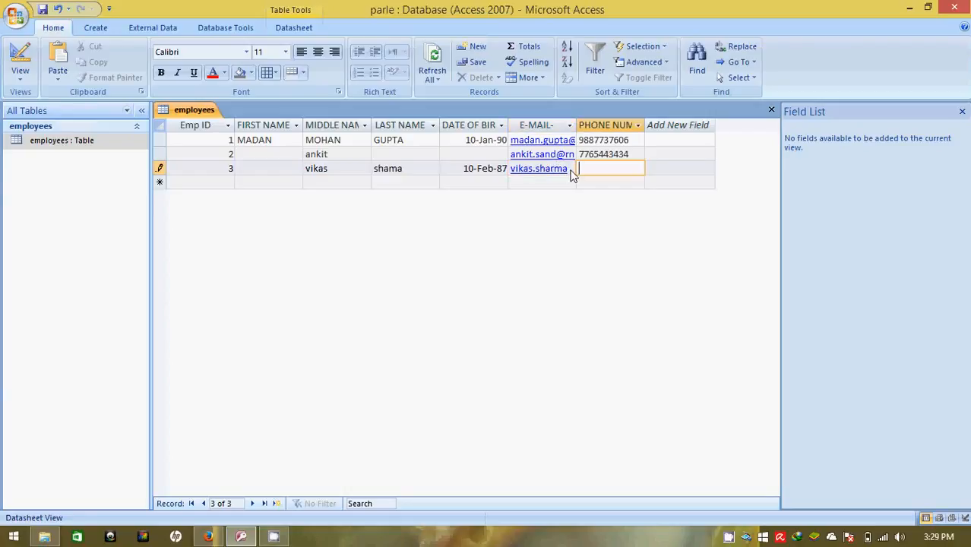
pyautogui.write('7890')
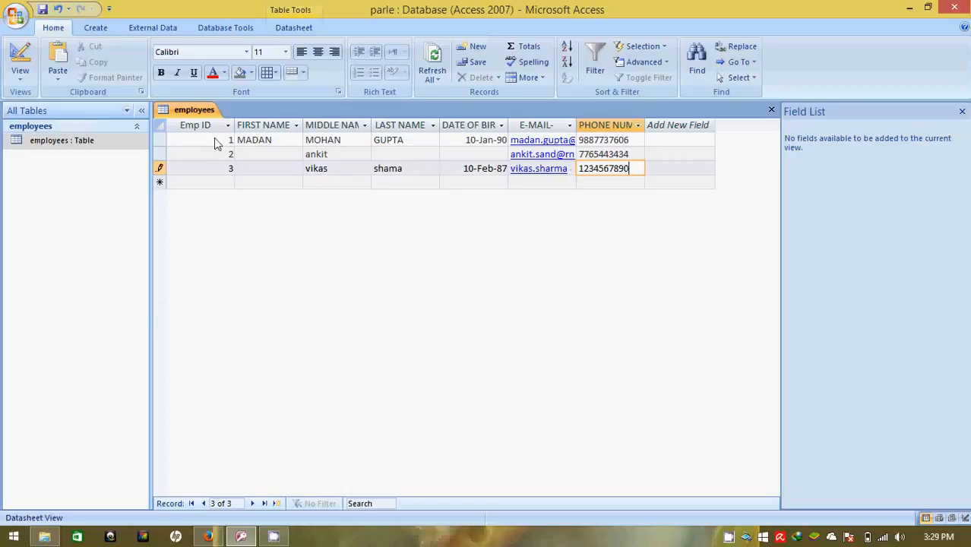
pyautogui.click(182, 137)
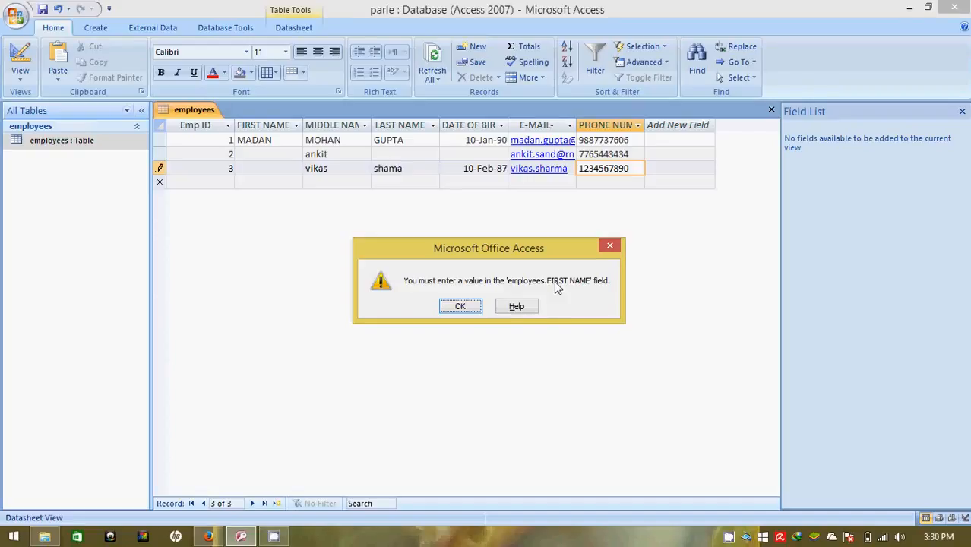
# Dismiss the first-name warnings, move the name from MIDDLE NAME into FIRST NAME, and save record 3
pyautogui.click(459, 306)
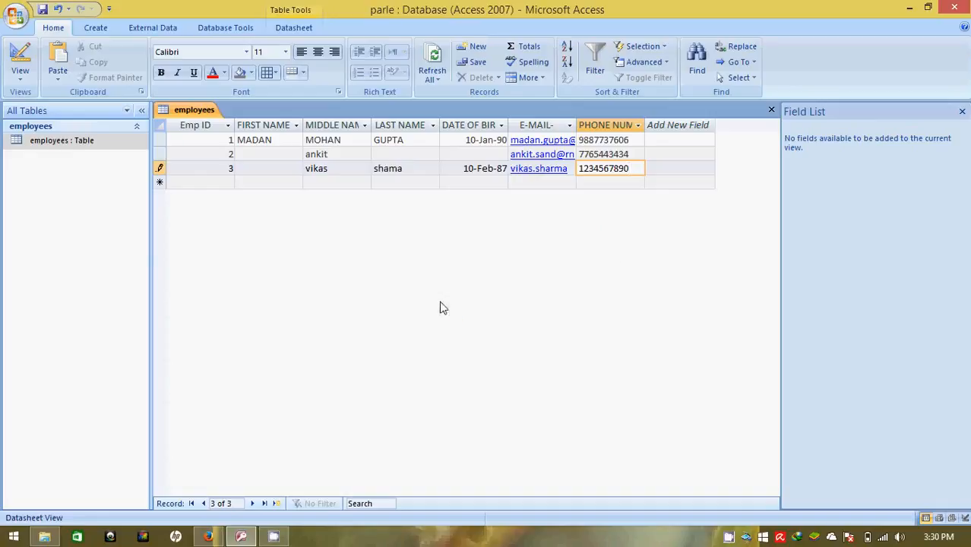
pyautogui.click(274, 178)
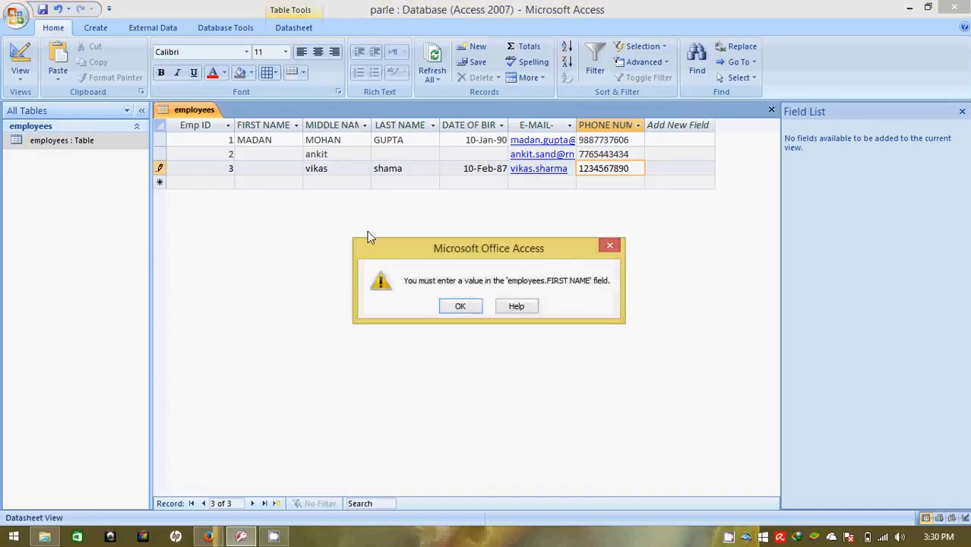
pyautogui.click(459, 306)
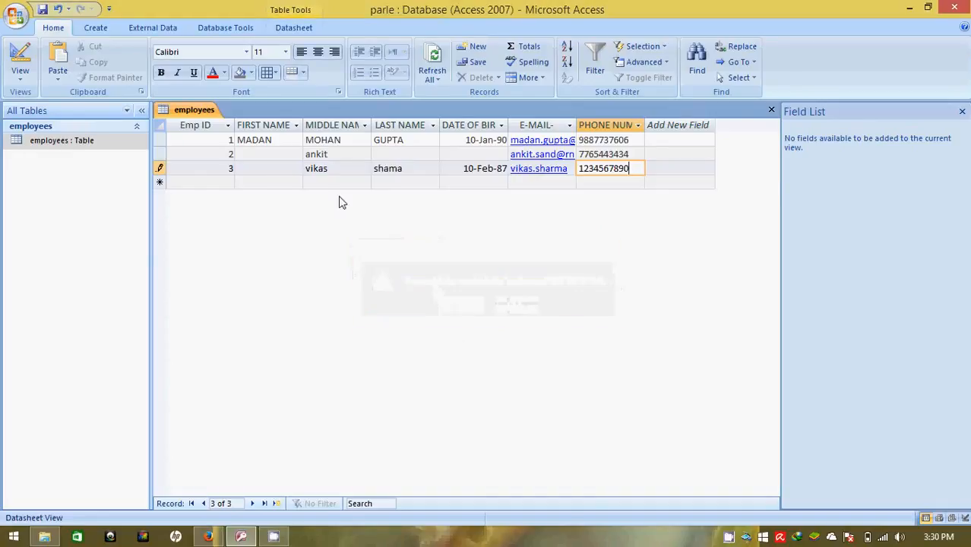
pyautogui.click(282, 169)
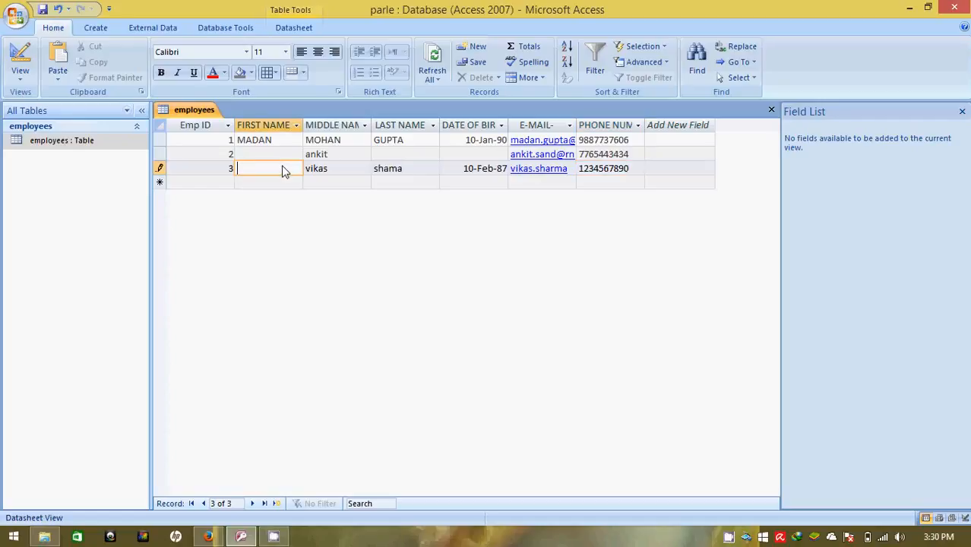
pyautogui.press('Tab')
pyautogui.press('BackSpace')
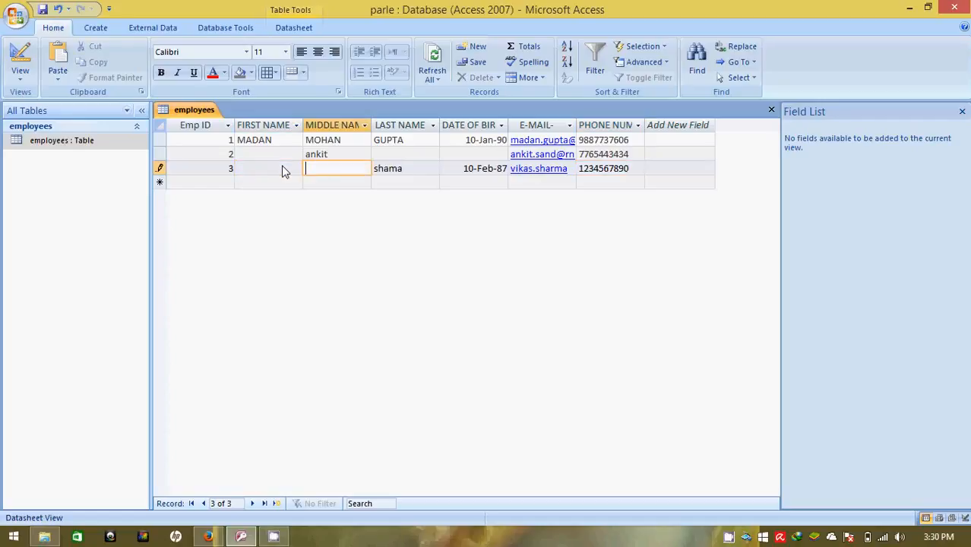
pyautogui.click(282, 171)
pyautogui.write('vikas')
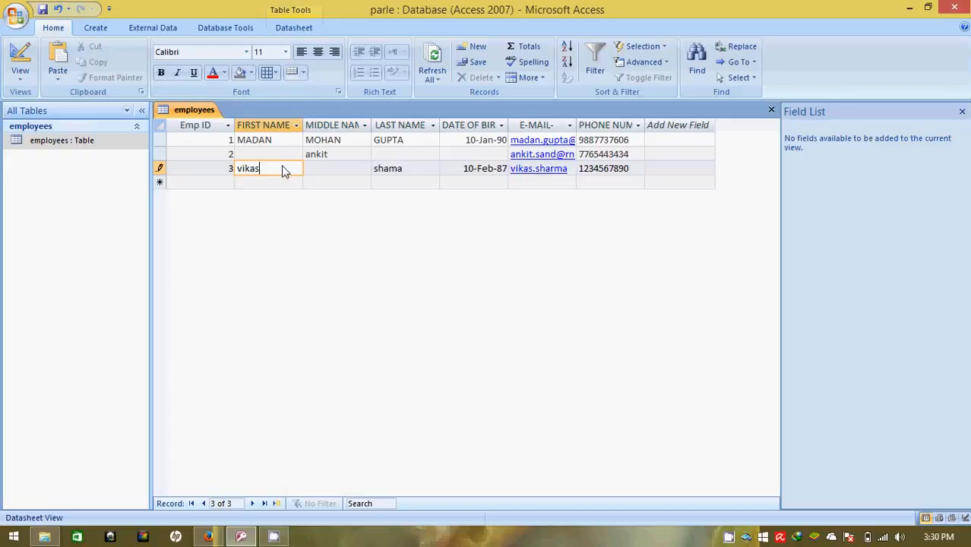
pyautogui.click(630, 169)
pyautogui.press('Tab')
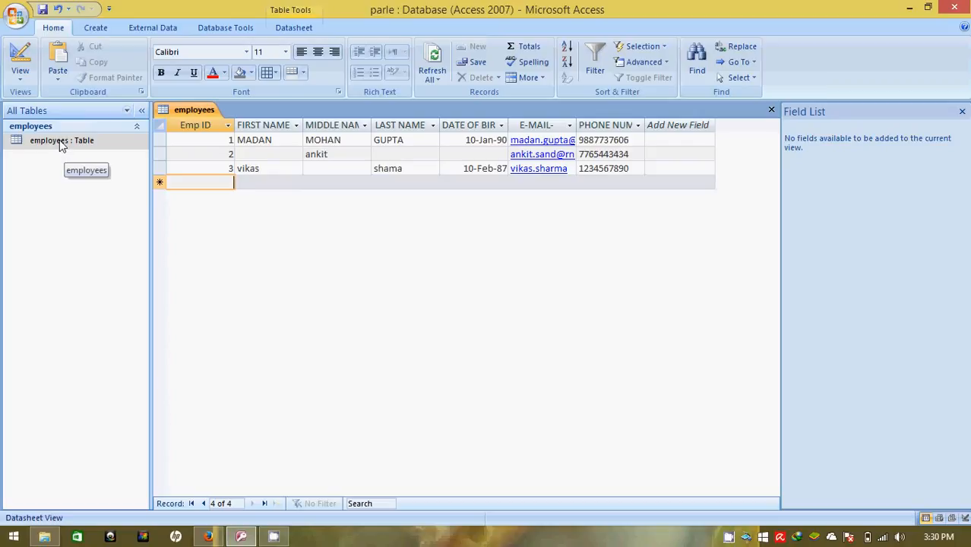
# Add a 'picture' field of Attachment data type, save the design, and return to Datasheet View
pyautogui.click(21, 79)
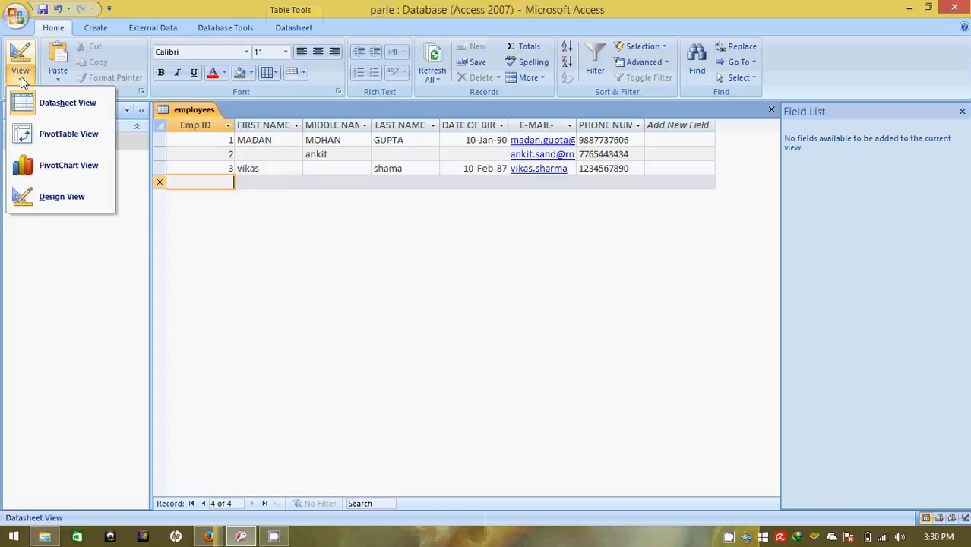
pyautogui.click(35, 196)
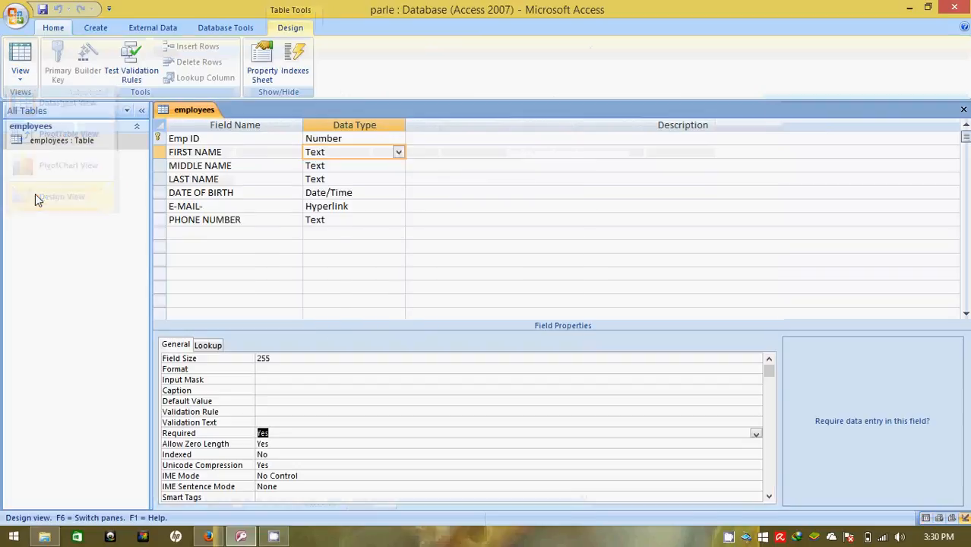
pyautogui.click(240, 235)
pyautogui.write('picture')
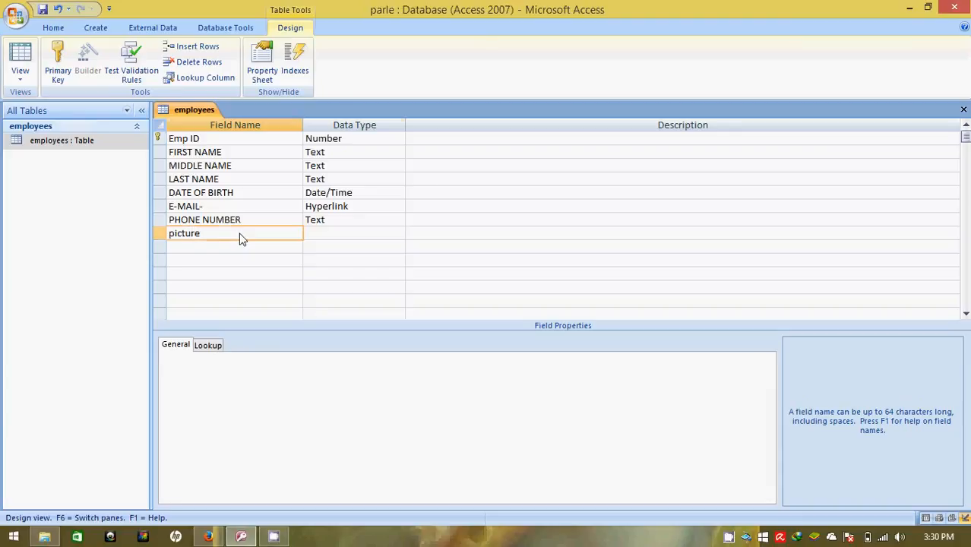
pyautogui.press('Tab')
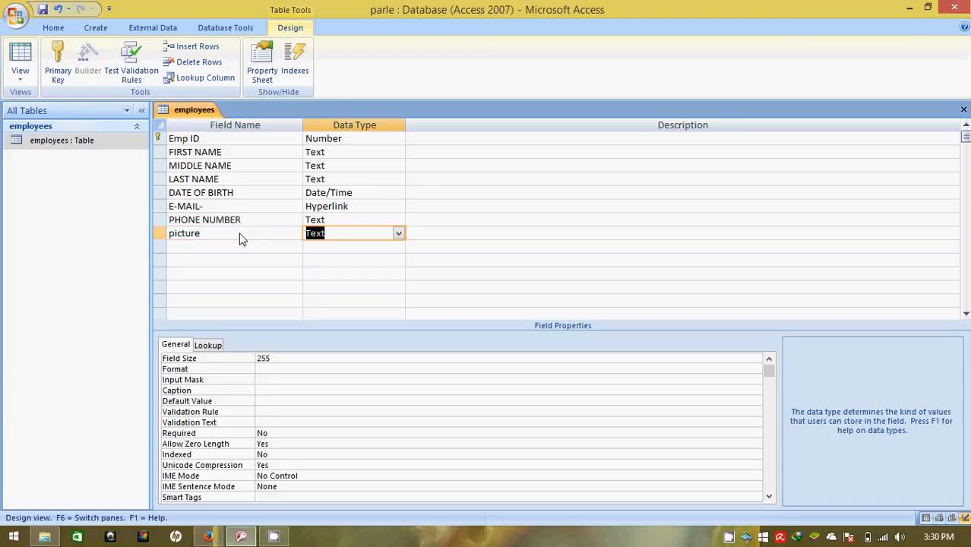
pyautogui.write('a')
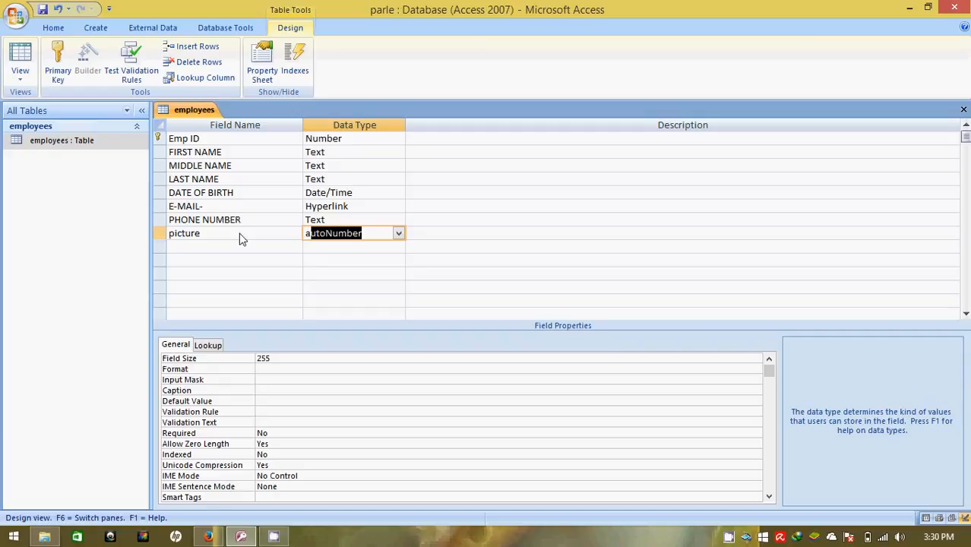
pyautogui.write('ttachment')
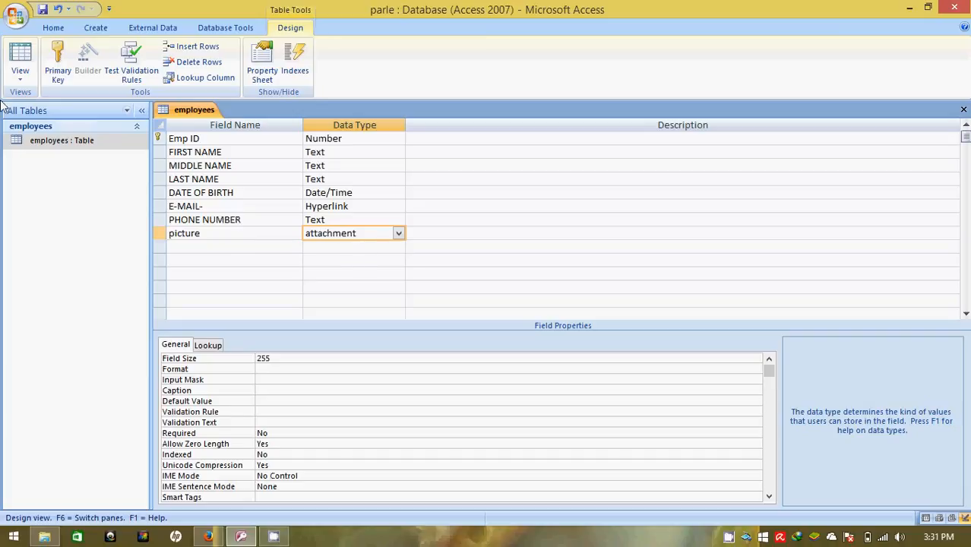
pyautogui.click(46, 10)
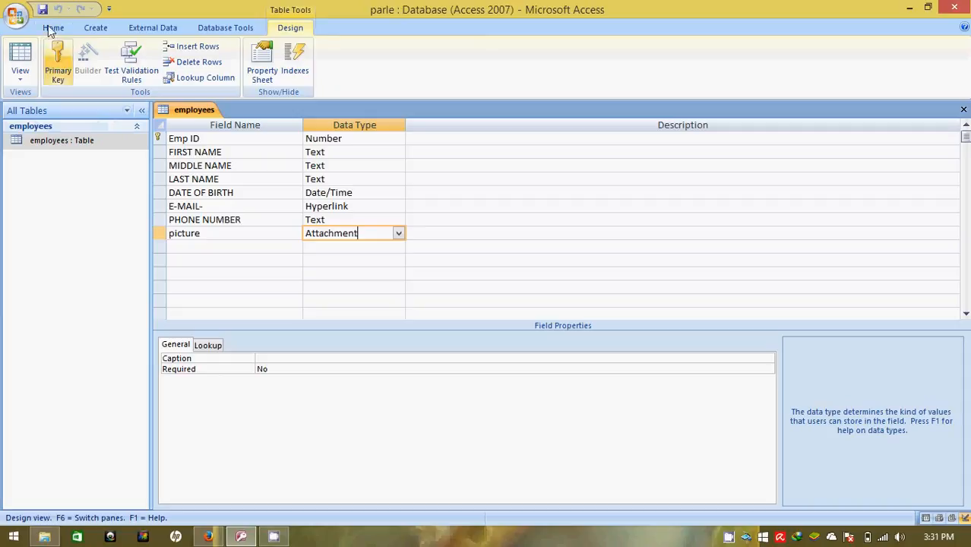
pyautogui.doubleClick(28, 138)
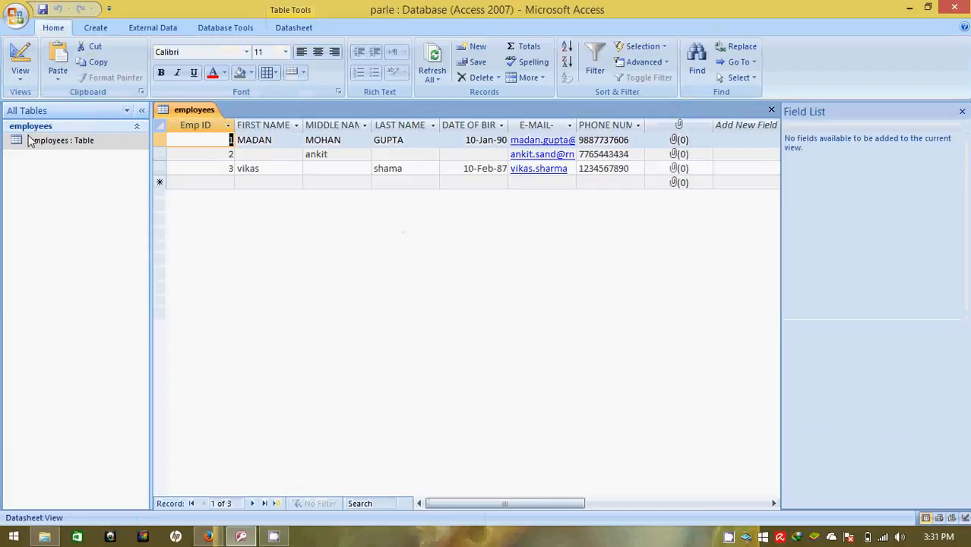
# Attach the RNB logo image from the Downloads folder to record 3's picture field
pyautogui.doubleClick(677, 169)
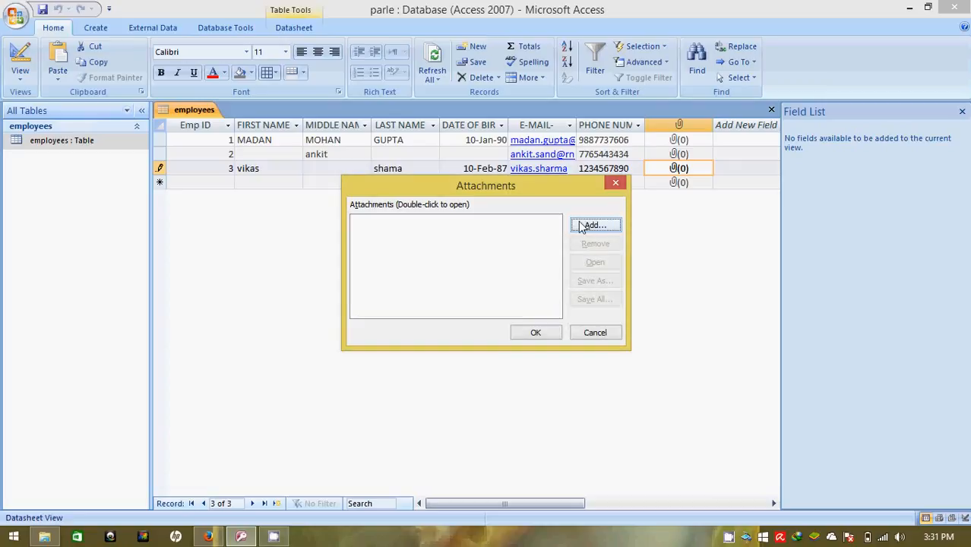
pyautogui.click(581, 227)
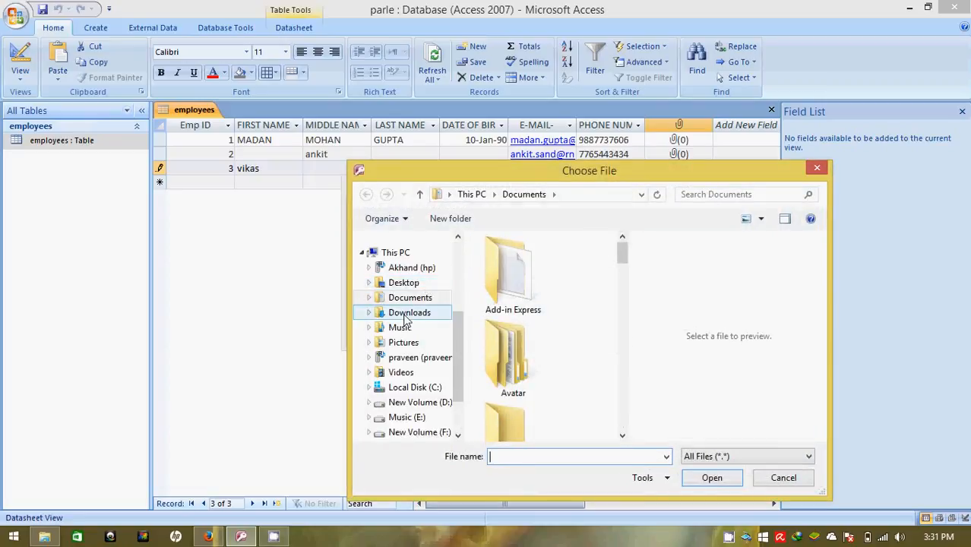
pyautogui.click(404, 316)
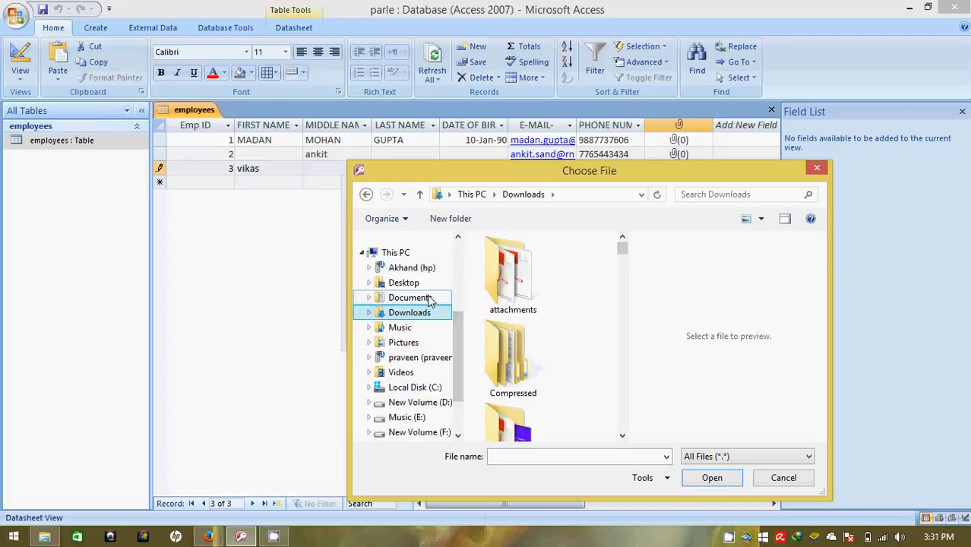
pyautogui.click(622, 437)
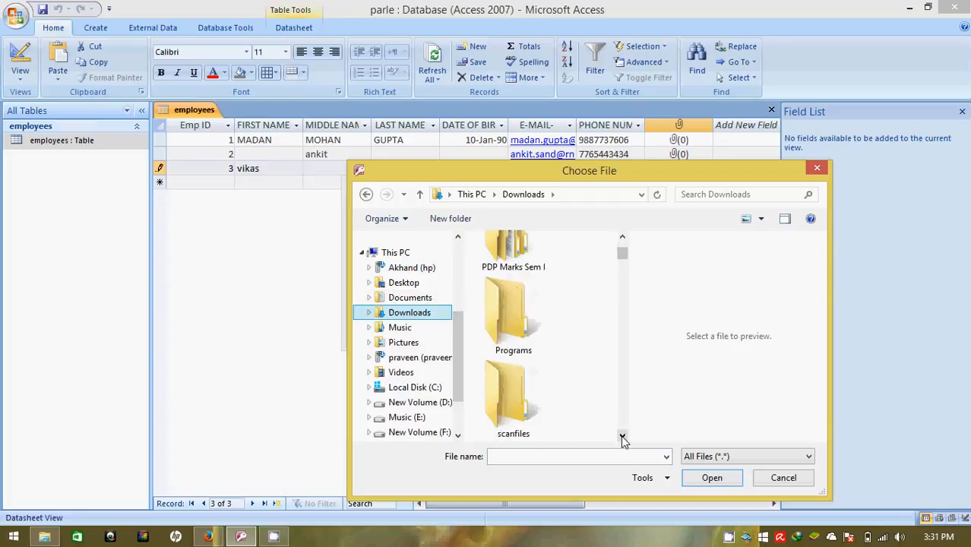
pyautogui.click(622, 437)
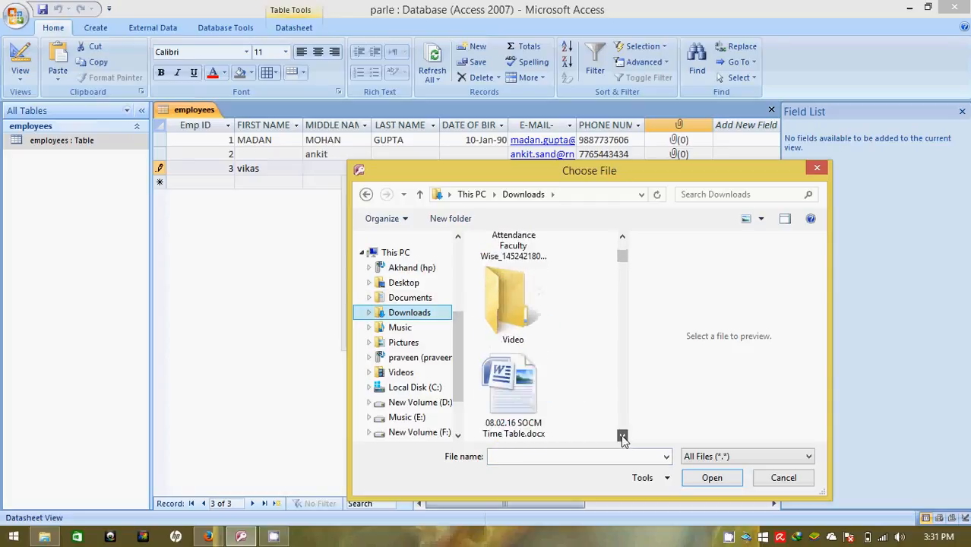
pyautogui.click(622, 240)
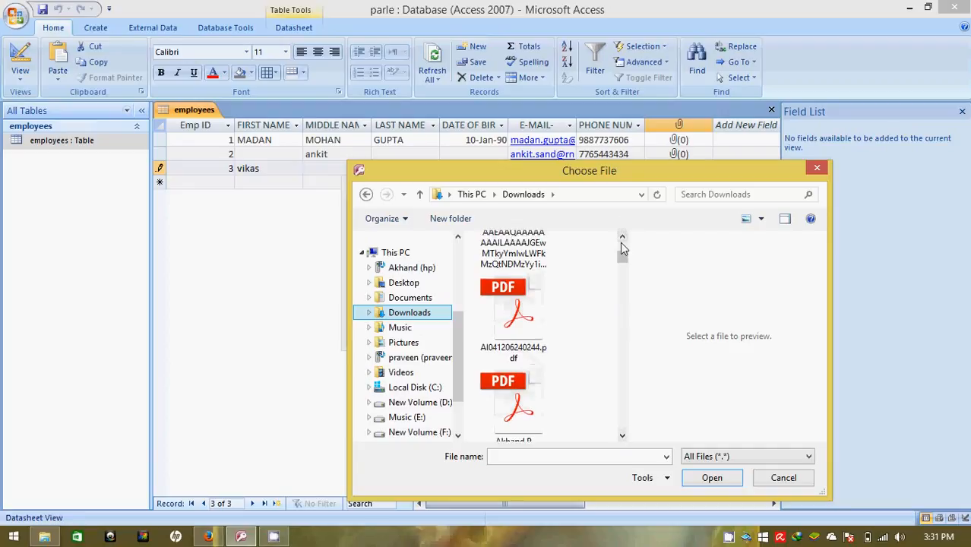
pyautogui.click(622, 435)
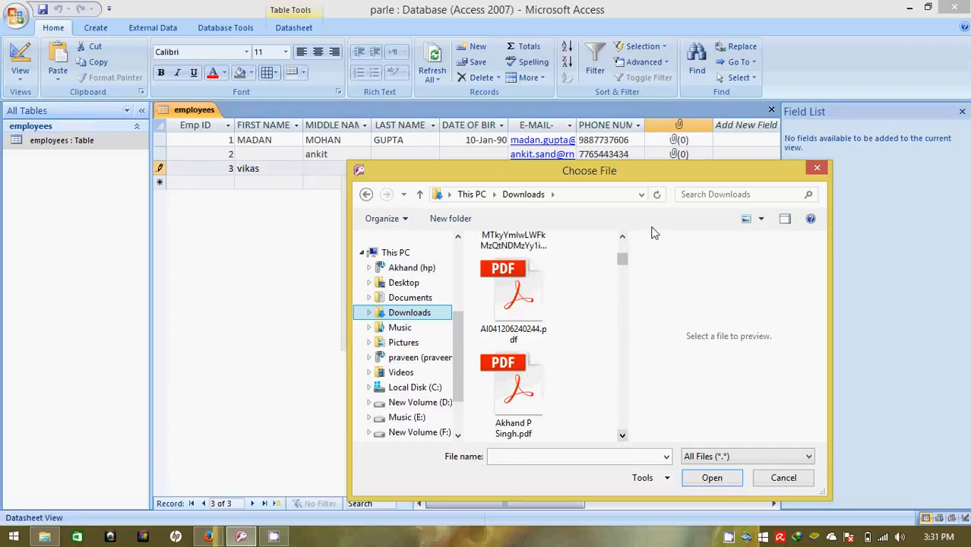
pyautogui.click(536, 245)
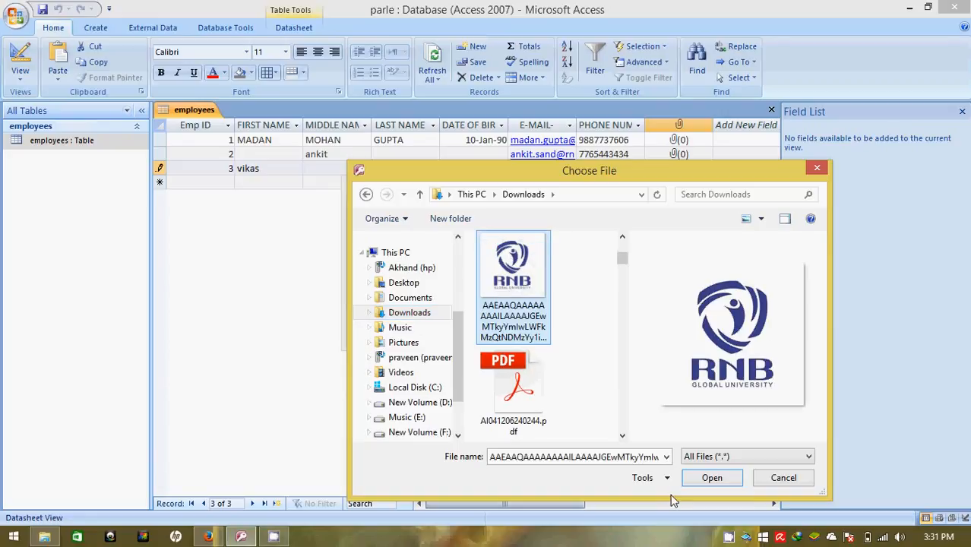
pyautogui.click(712, 477)
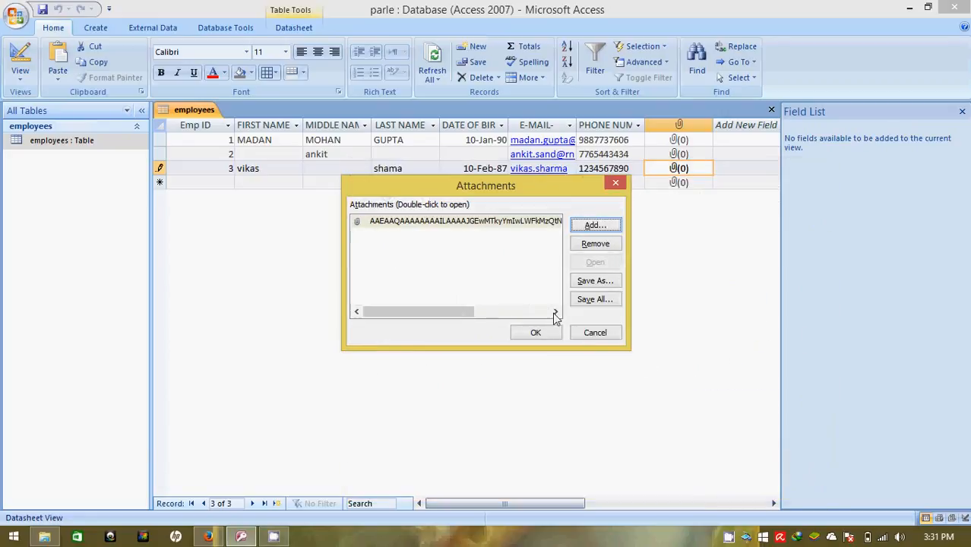
pyautogui.click(550, 336)
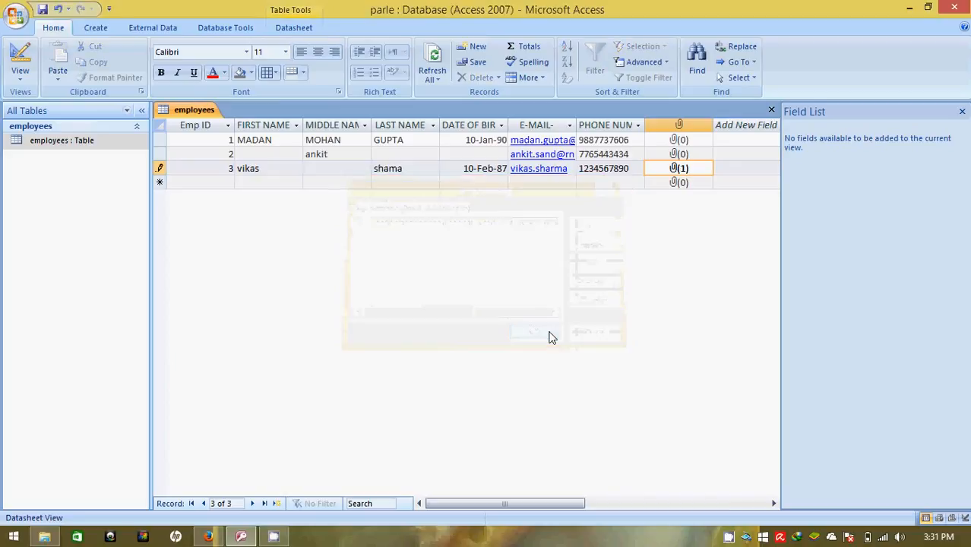
pyautogui.doubleClick(684, 172)
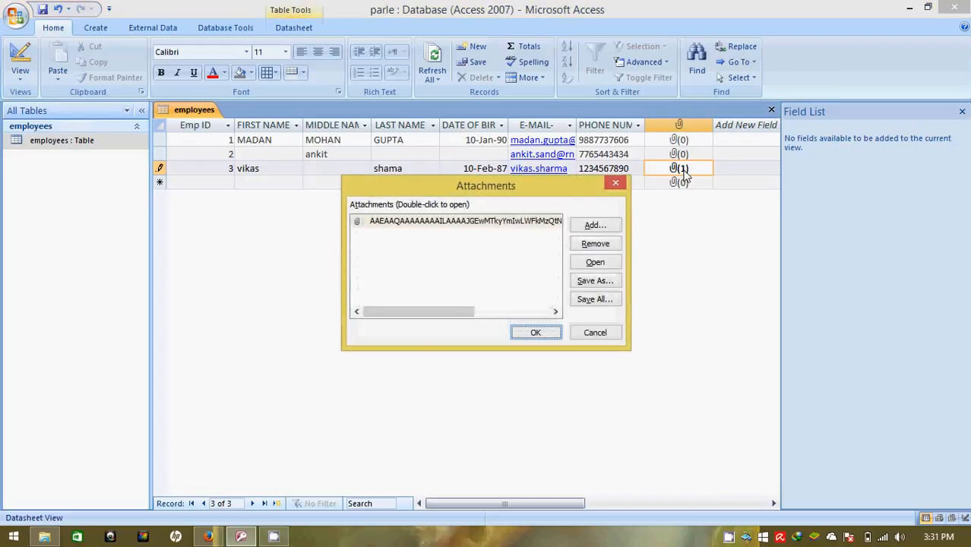
pyautogui.click(590, 265)
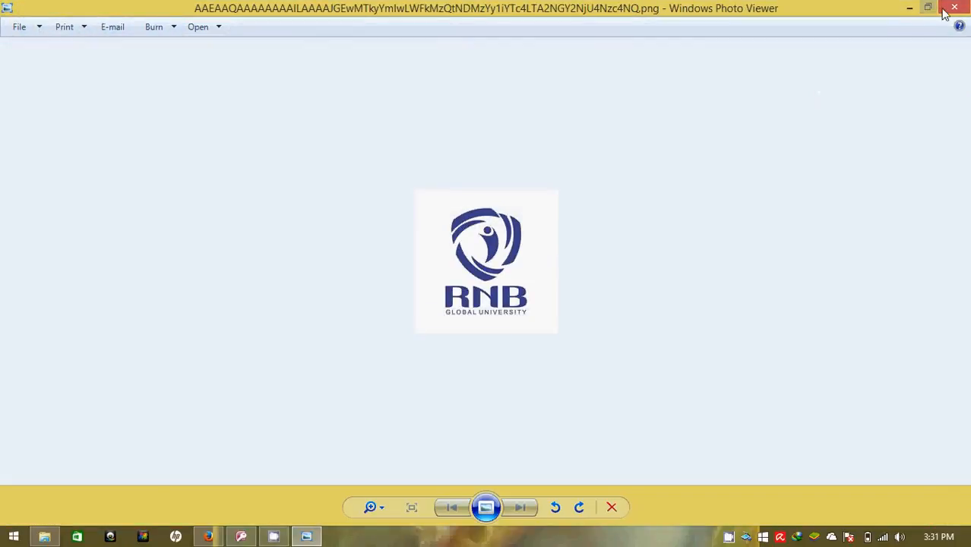
pyautogui.click(951, 9)
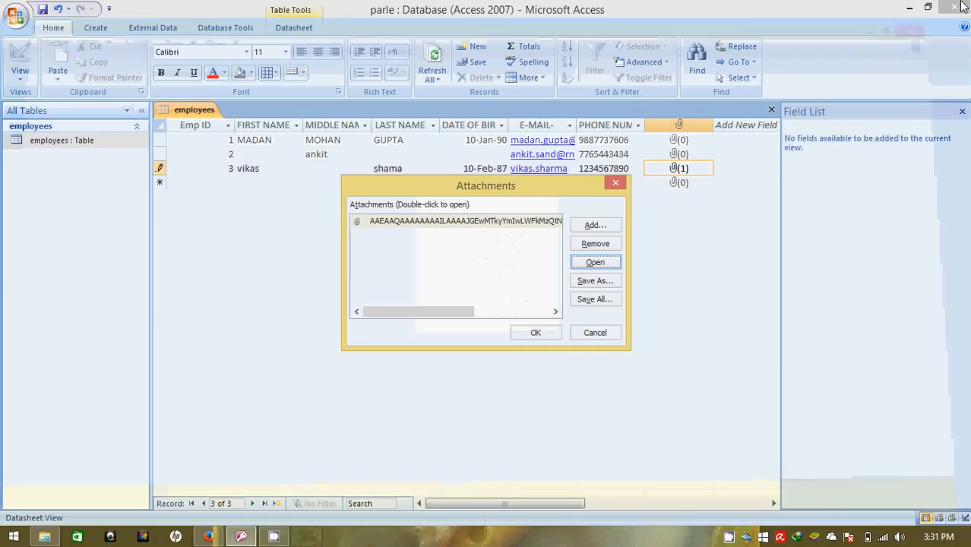
pyautogui.click(556, 332)
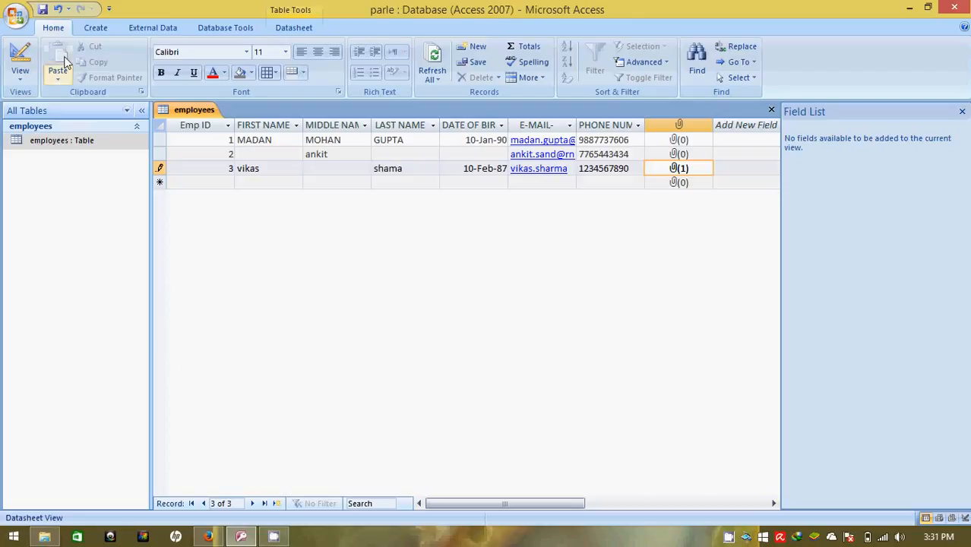
# Switch employees to Design View, briefly reopen the datasheet, then return to Design View
pyautogui.click(19, 82)
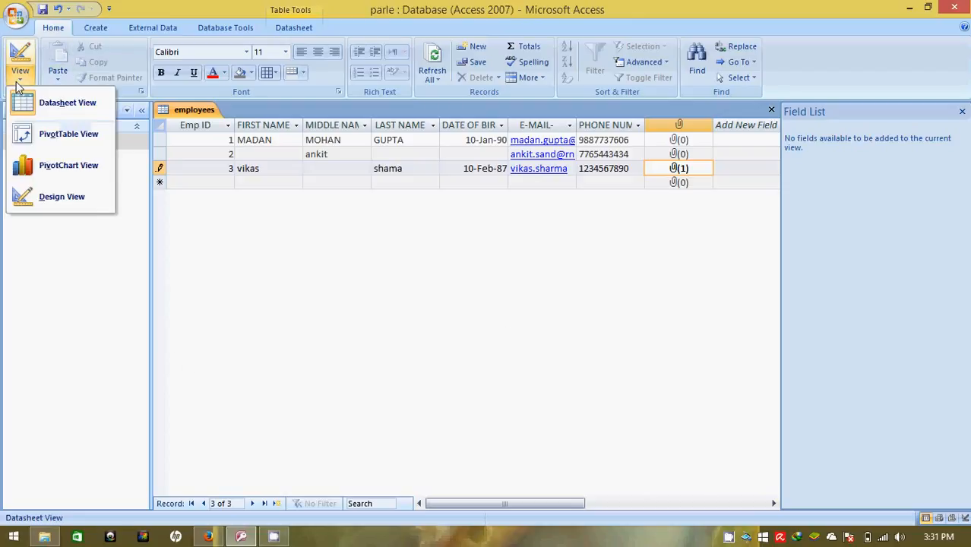
pyautogui.click(48, 196)
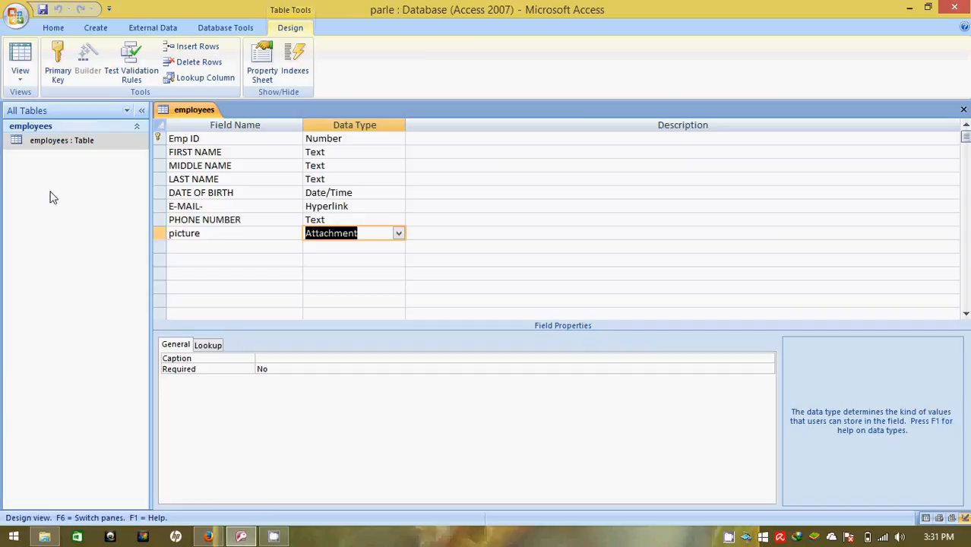
pyautogui.doubleClick(43, 143)
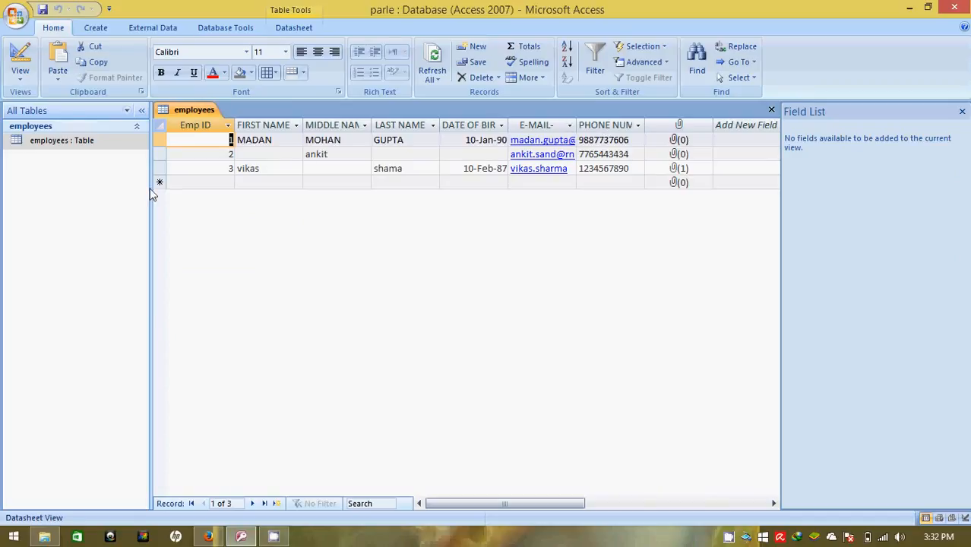
pyautogui.click(65, 145)
pyautogui.click(23, 75)
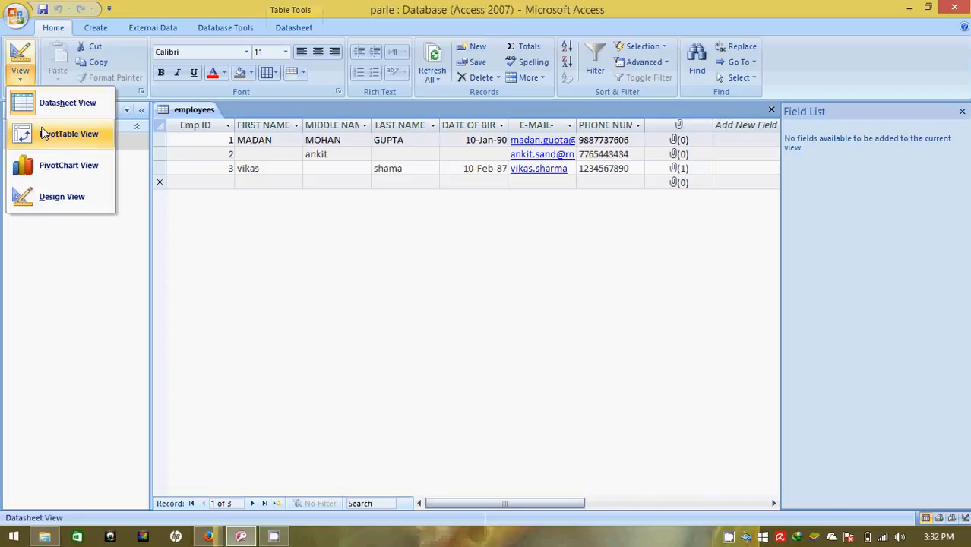
pyautogui.click(62, 199)
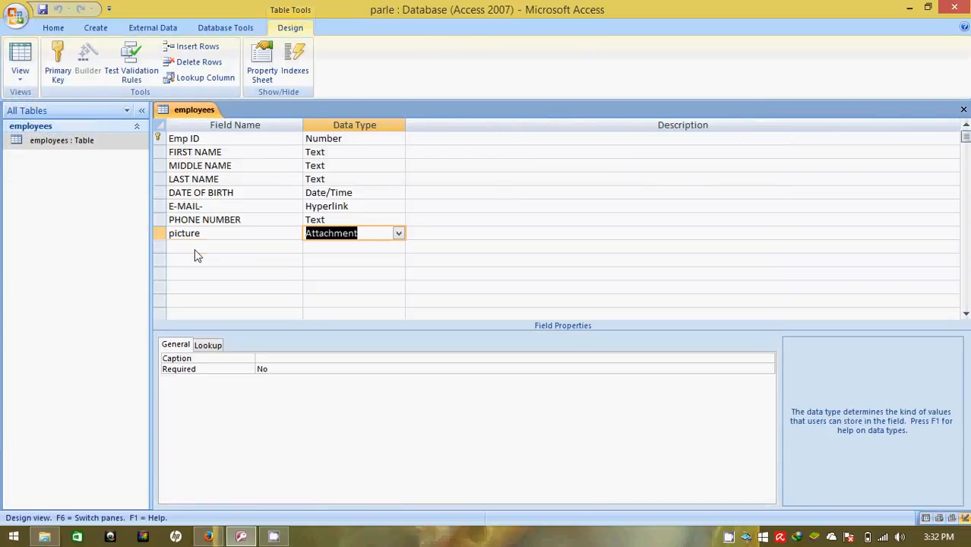
# Add an Address field of Text type below picture and save the design
pyautogui.click(194, 248)
pyautogui.write('Address')
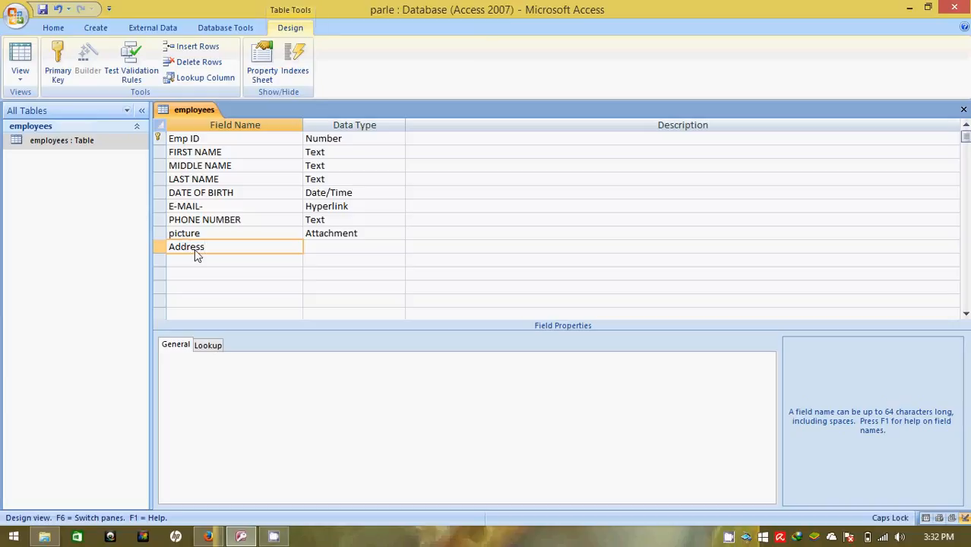
pyautogui.press('Tab')
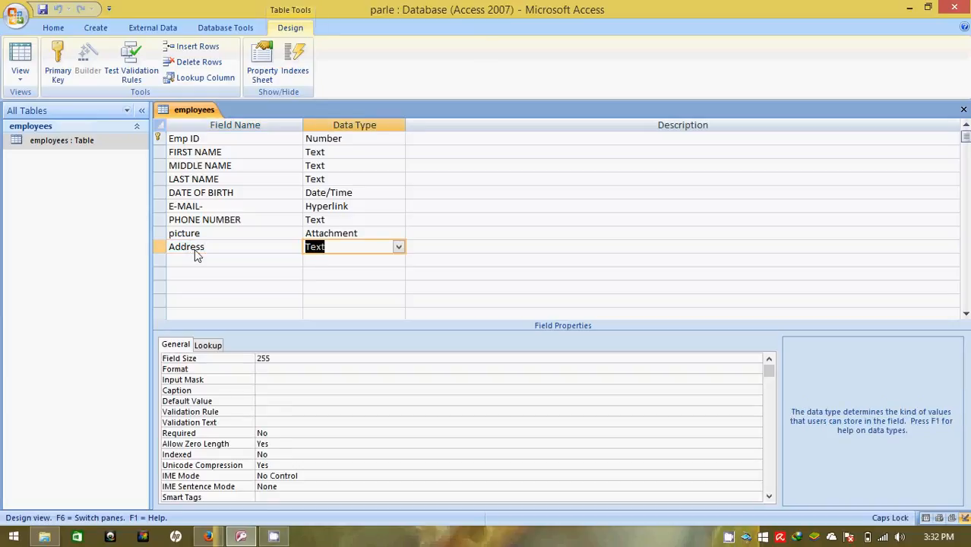
pyautogui.click(43, 8)
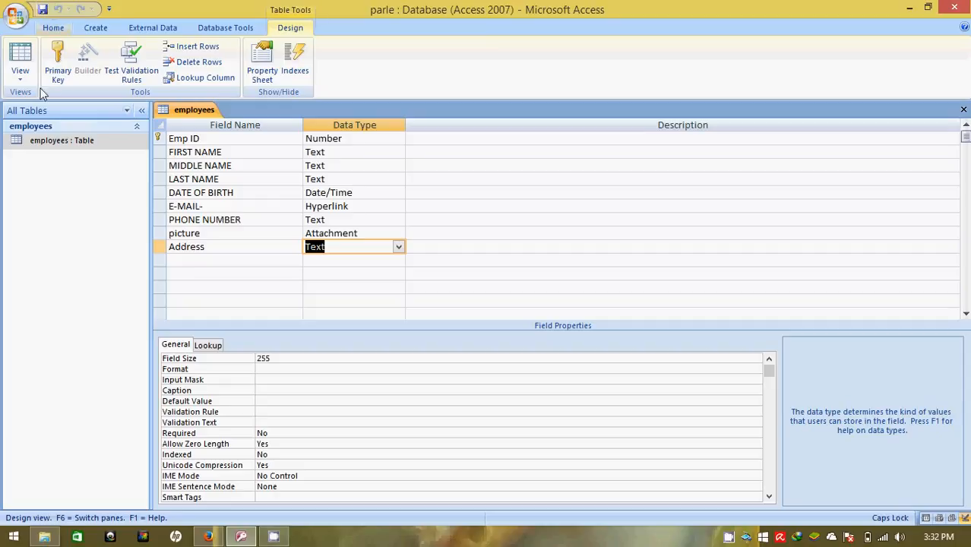
# Start record 4 with Emp ID 4, a first and last name, and birth date 12-Mar-16
pyautogui.doubleClick(52, 141)
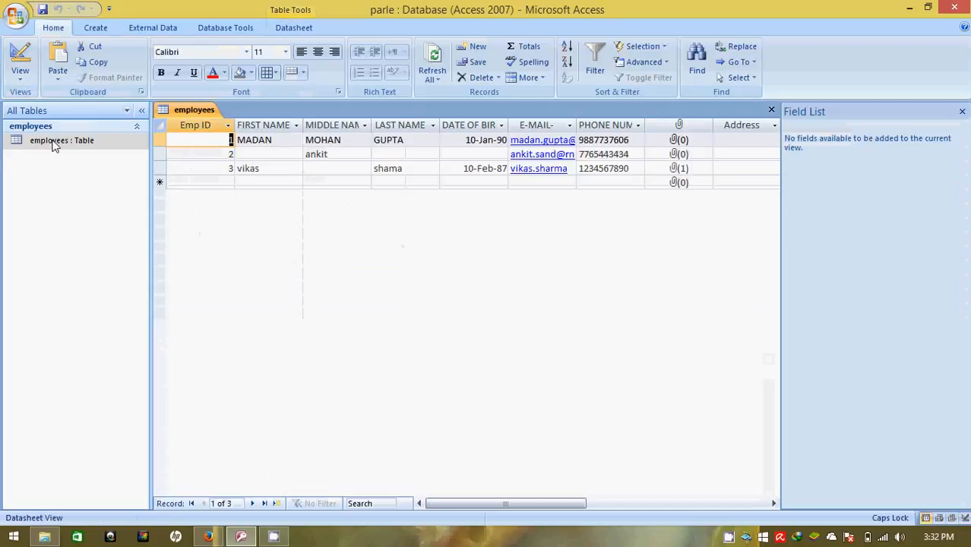
pyautogui.click(223, 188)
pyautogui.write('4')
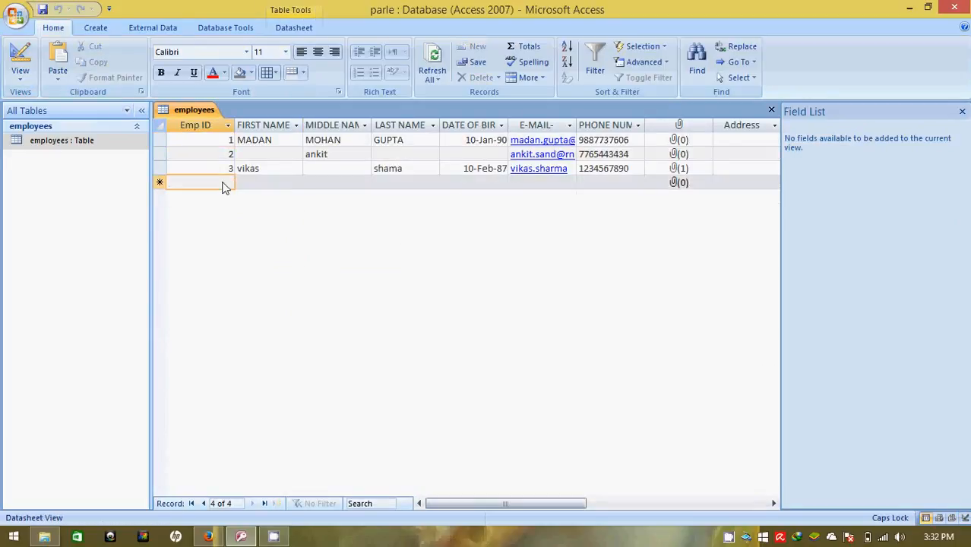
pyautogui.press('Tab')
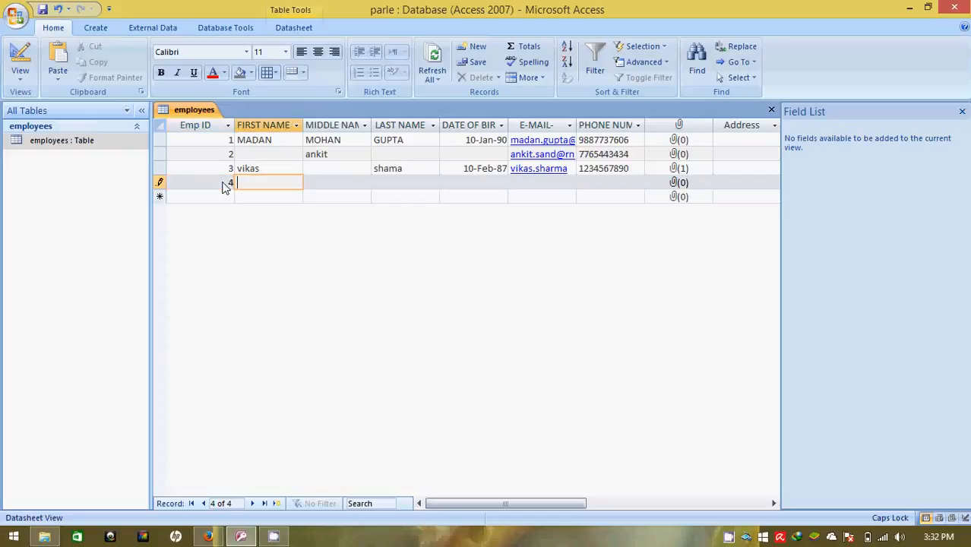
pyautogui.press('Tab')
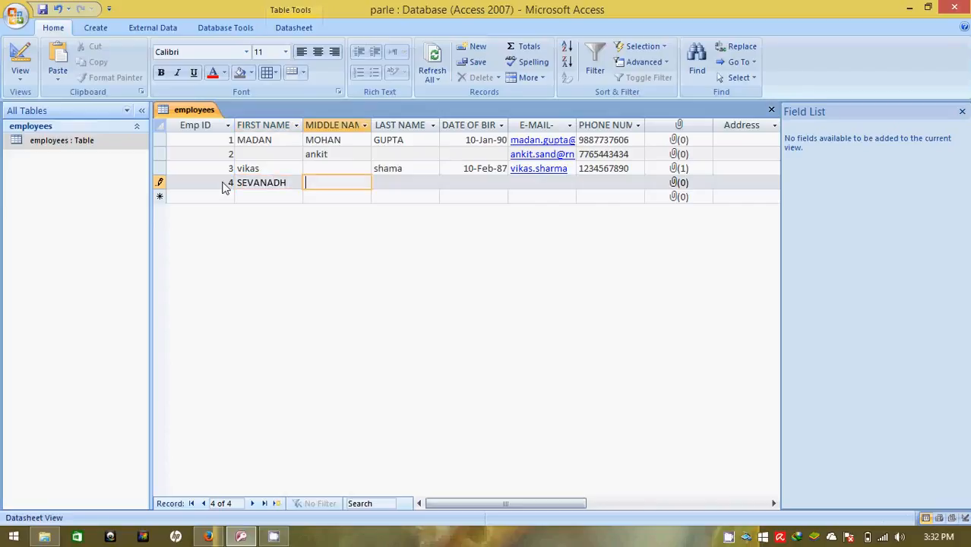
pyautogui.press('capslock')
pyautogui.press('Tab')
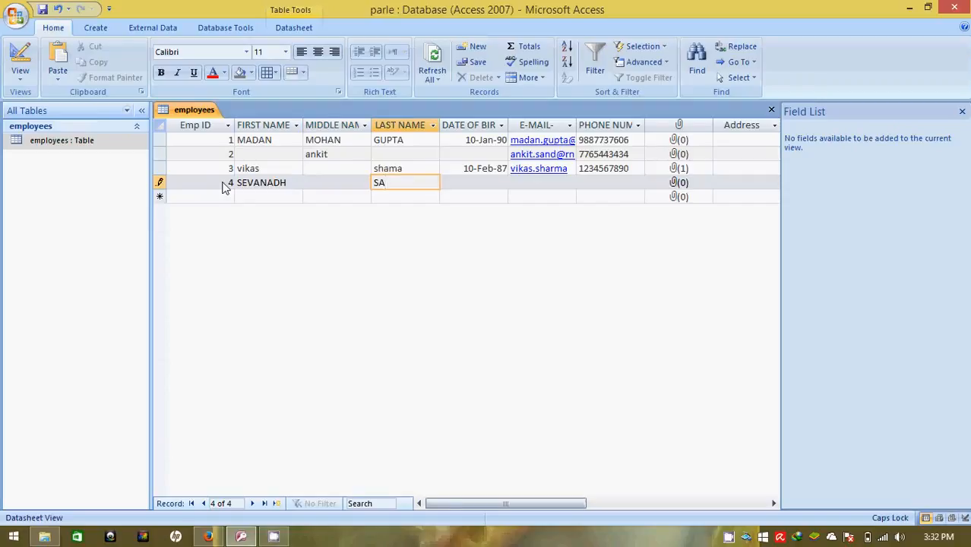
pyautogui.press('Tab')
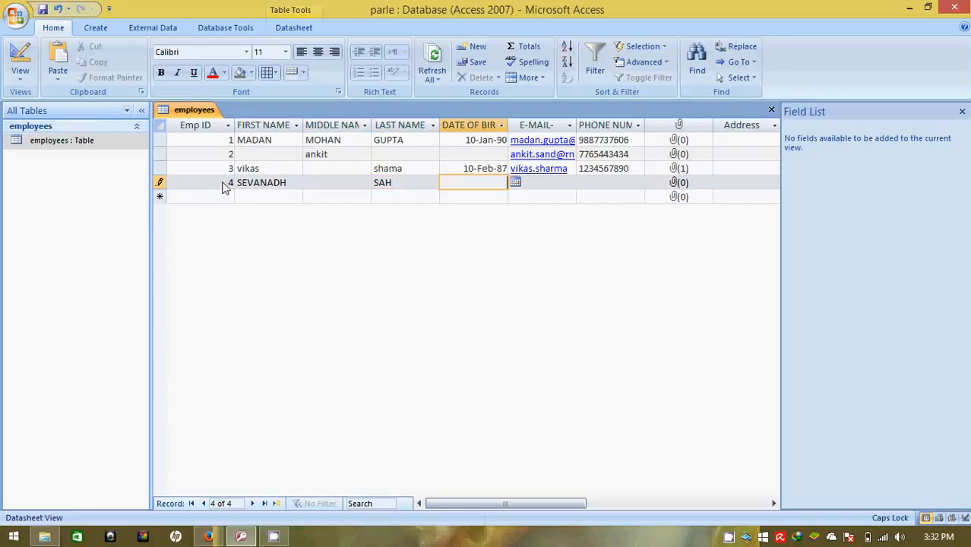
pyautogui.write('12-Mar-16')
# Enter record 4's e-mail address and ten-digit phone number
pyautogui.press('Tab')
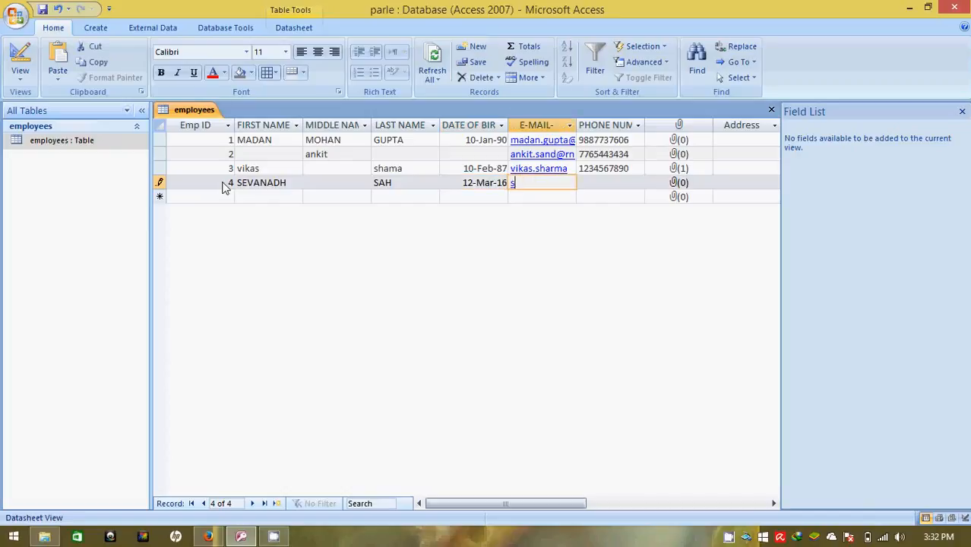
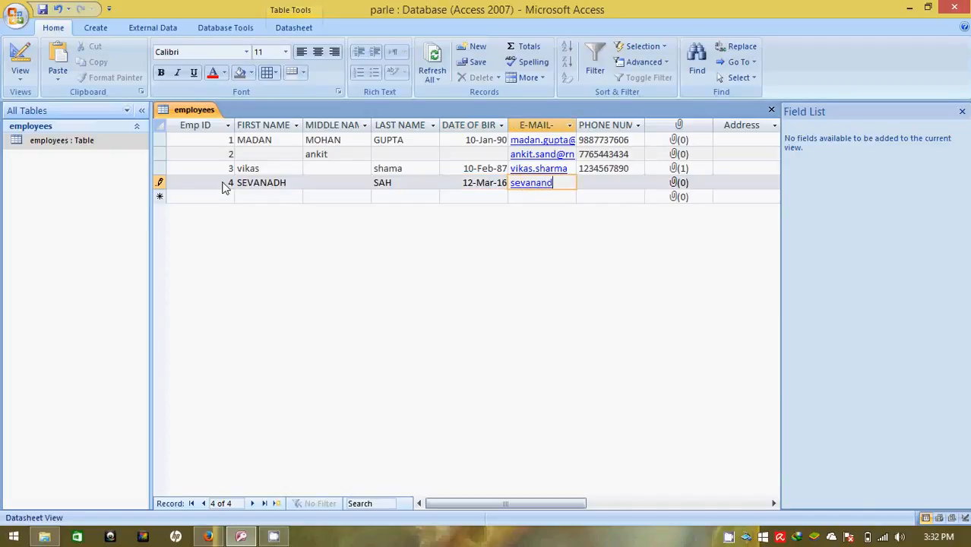
pyautogui.press('Tab')
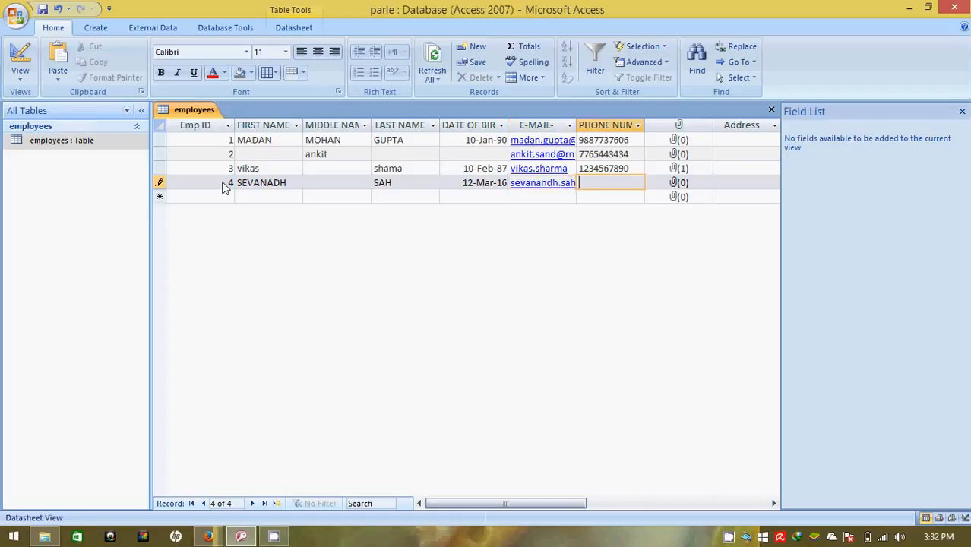
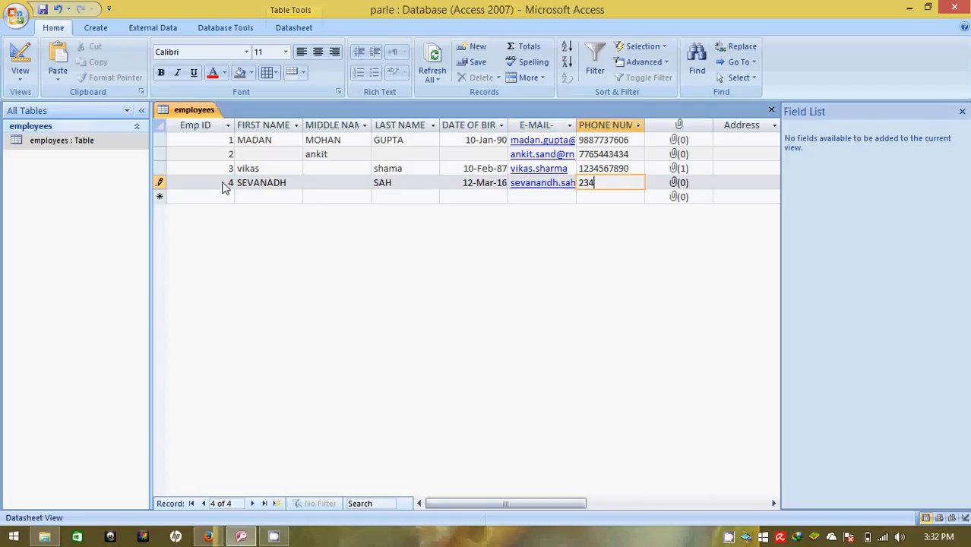
# Type the fourth employee's street address into record 4's Address cell and save with Ctrl+S
pyautogui.click(735, 183)
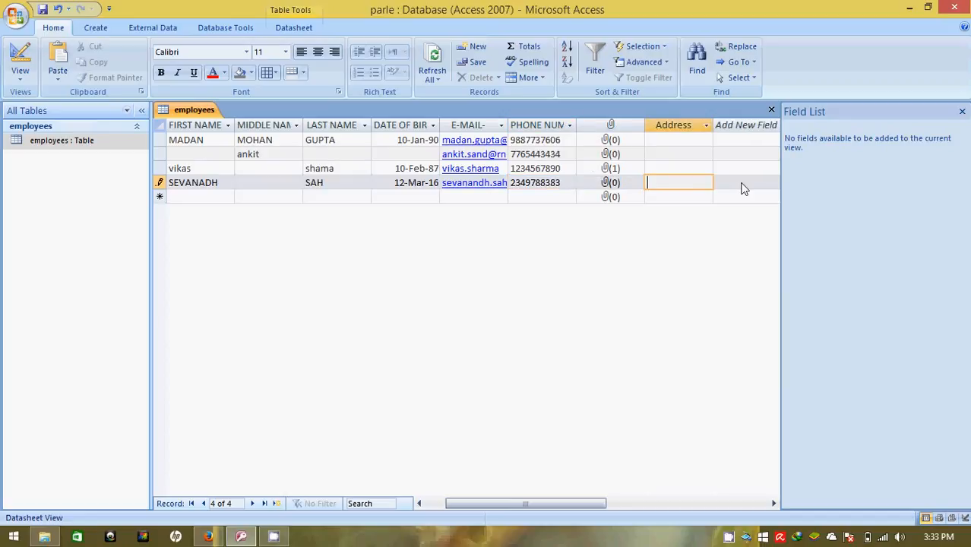
pyautogui.hotkey('ctrl', 's')
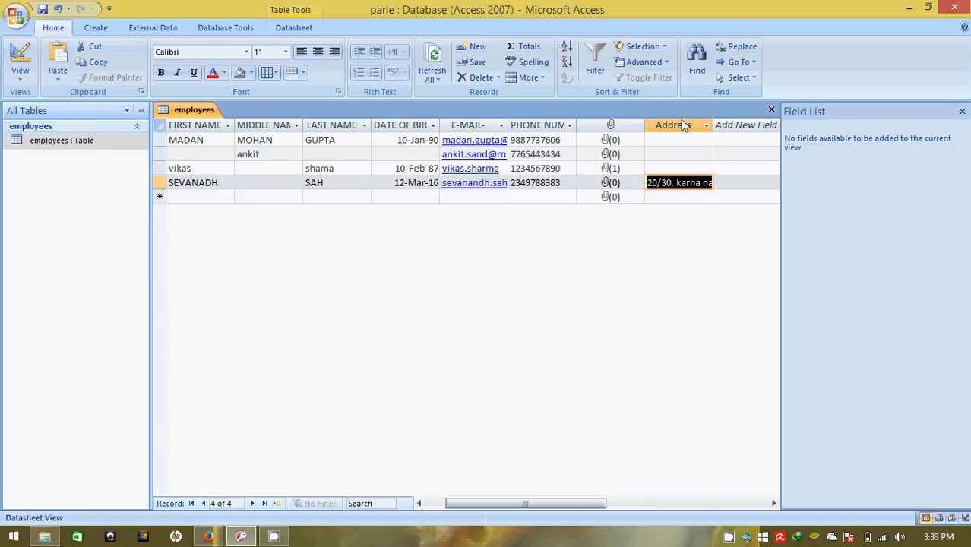
# In Design View, set the Address field's Caption to 'Select any one city' and save the table
pyautogui.click(20, 76)
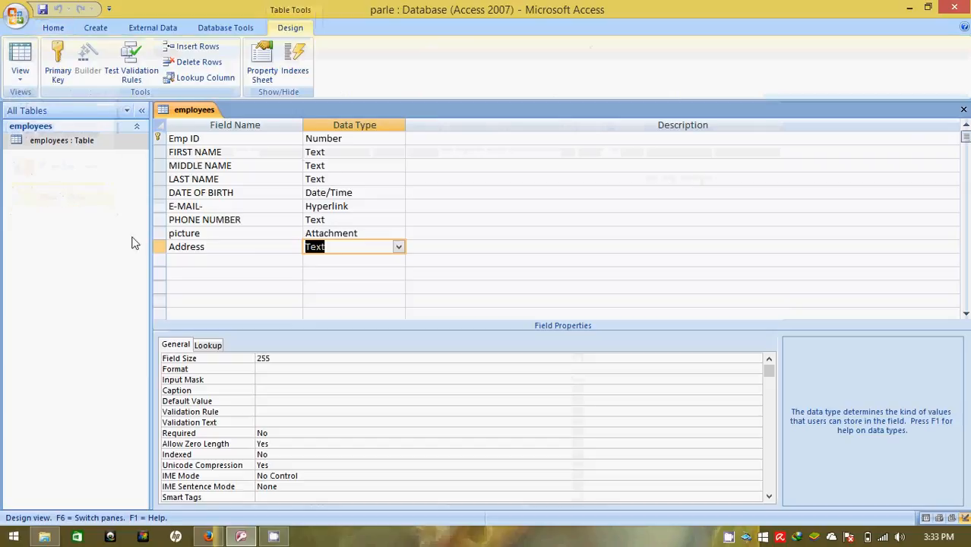
pyautogui.click(276, 251)
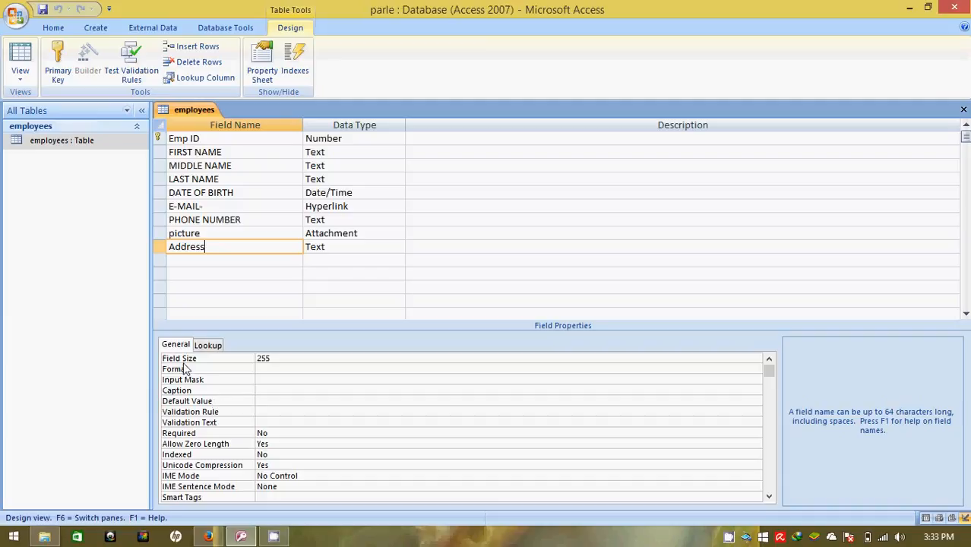
pyautogui.click(295, 391)
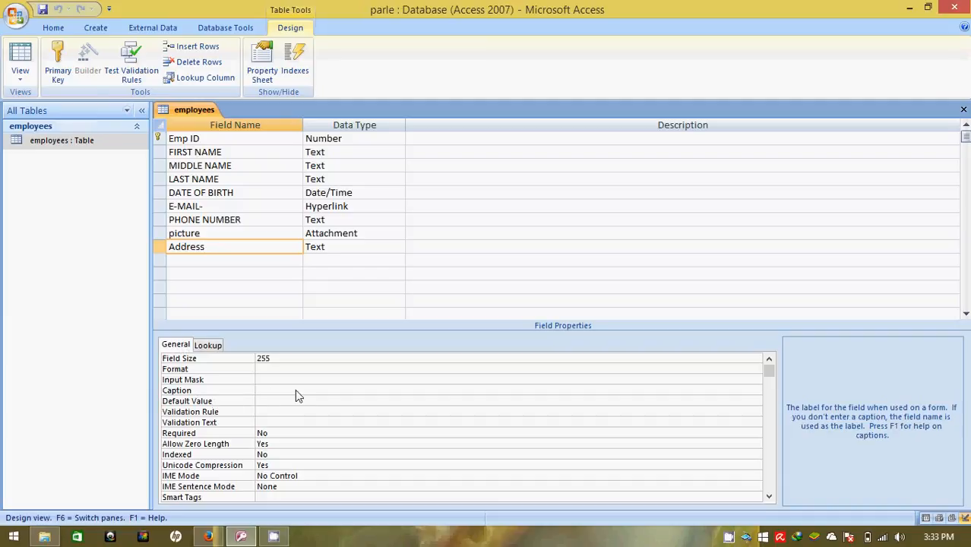
pyautogui.write('Select any one city')
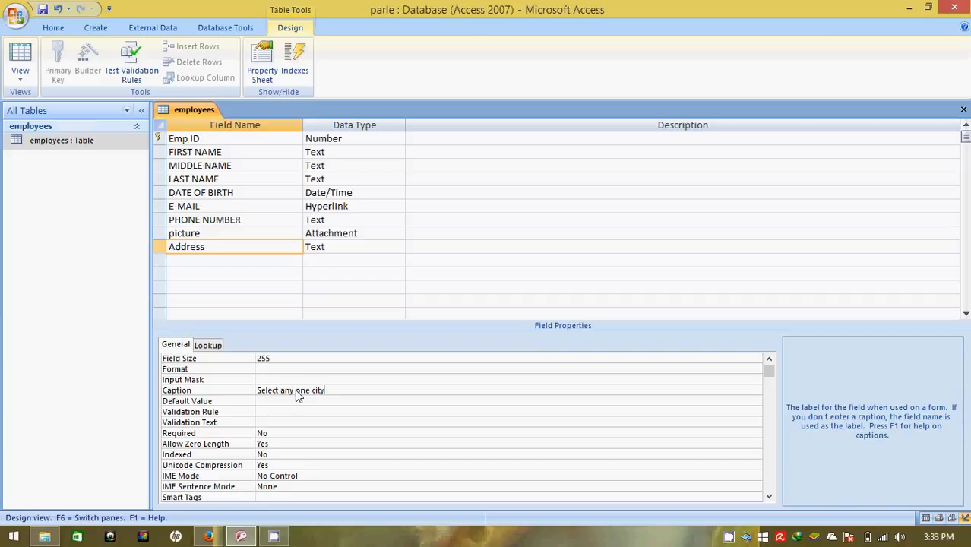
pyautogui.click(44, 10)
# Switch employees to Datasheet View, close the Field List, and autofit the 'Select any one city' column
pyautogui.doubleClick(53, 143)
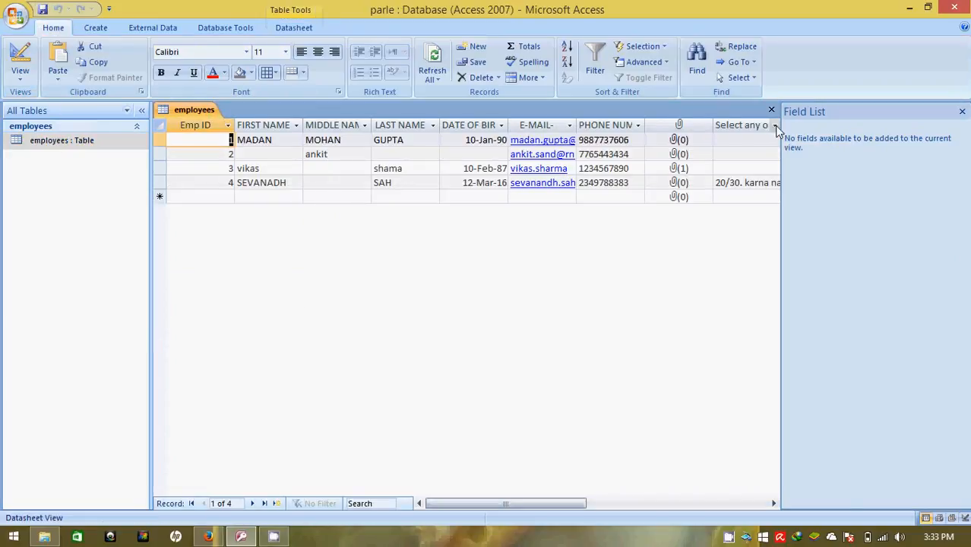
pyautogui.click(961, 112)
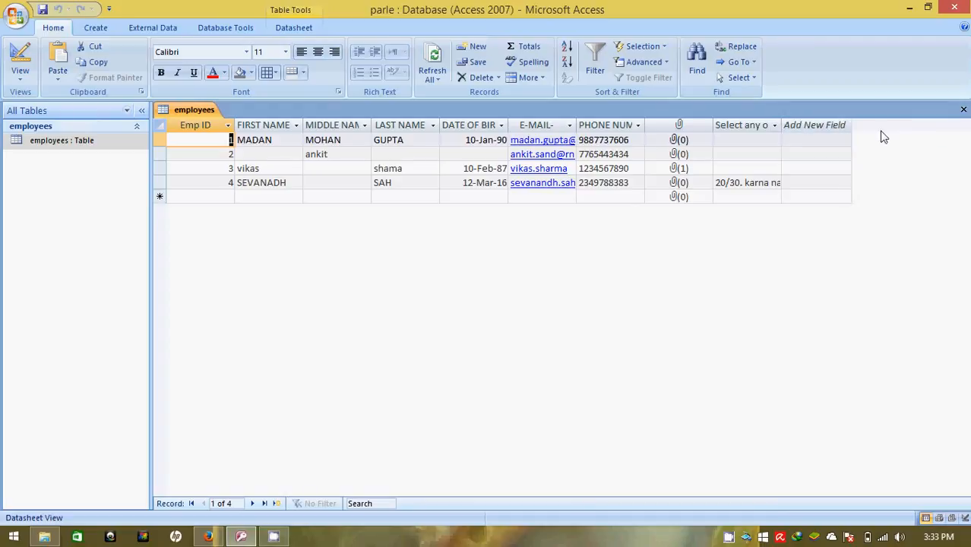
pyautogui.doubleClick(780, 125)
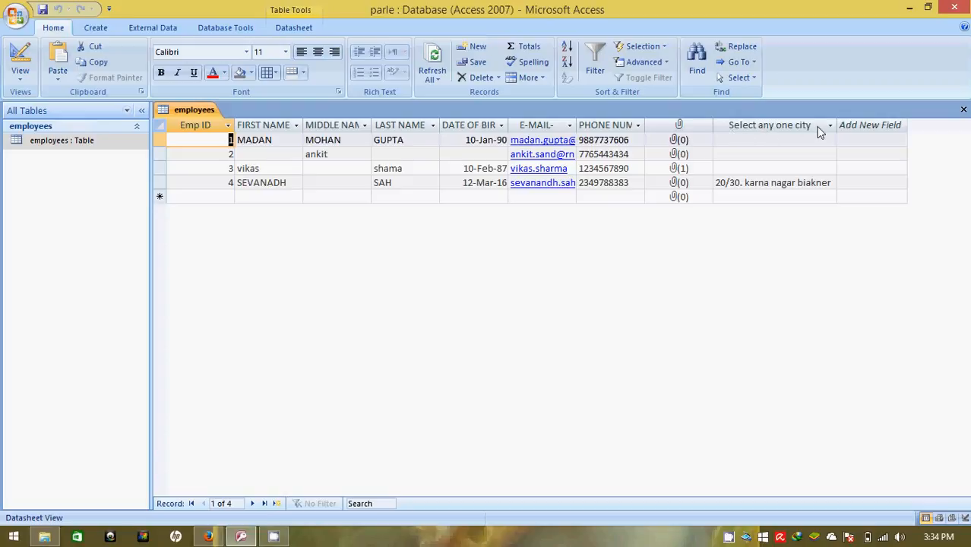
pyautogui.click(22, 77)
# Switch employees to Design View and select the Address field's name and data type
pyautogui.click(63, 196)
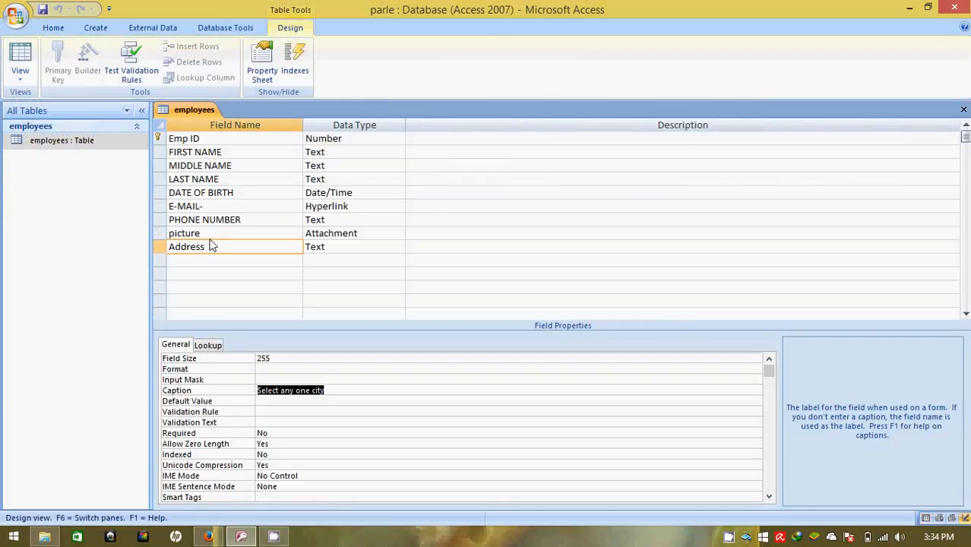
pyautogui.click(341, 254)
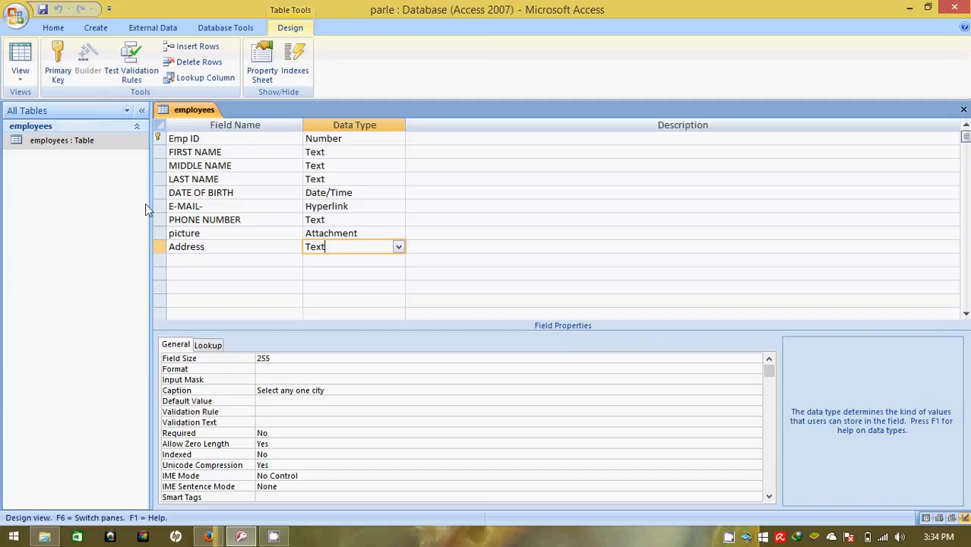
pyautogui.click(224, 256)
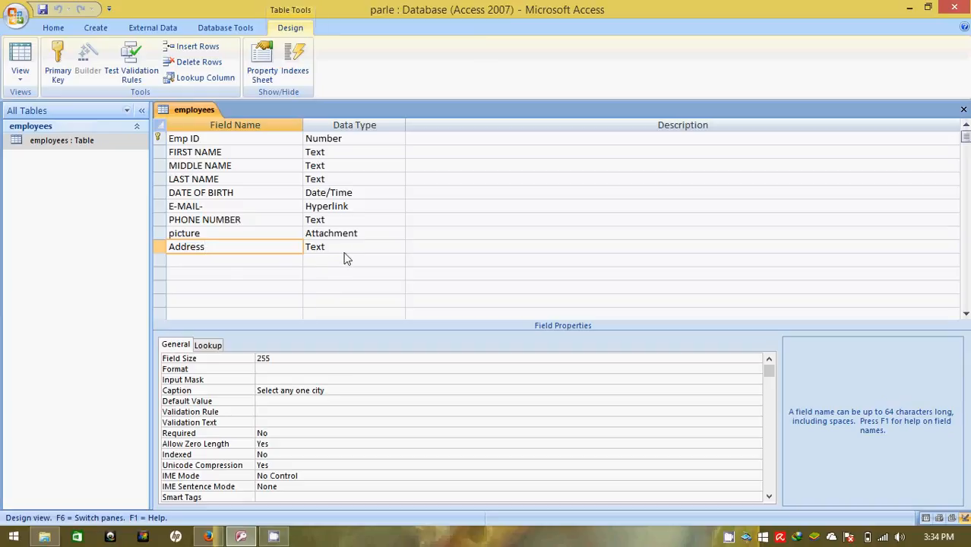
pyautogui.press('Tab')
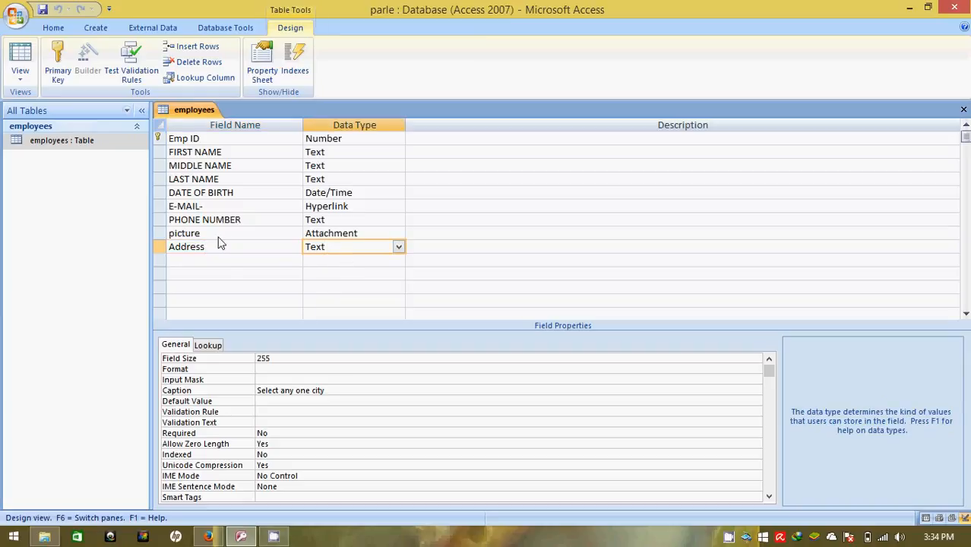
# Review the Address field's Lookup and General properties, then browse the Home and Create ribbons
pyautogui.click(213, 347)
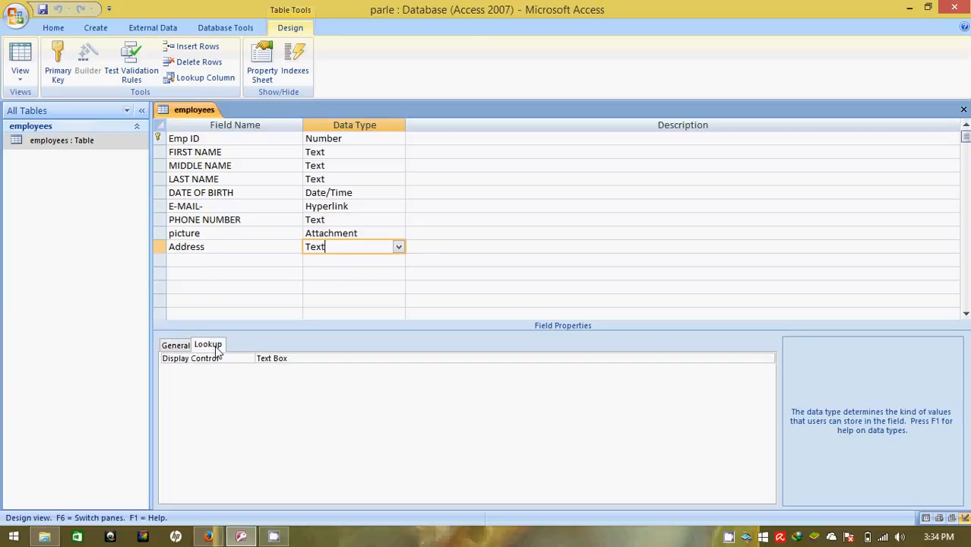
pyautogui.click(183, 345)
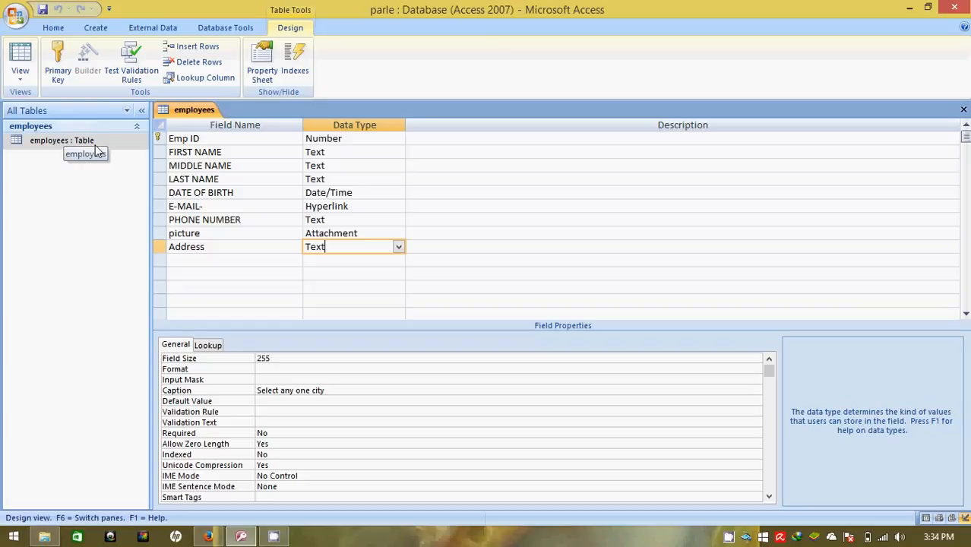
pyautogui.click(59, 29)
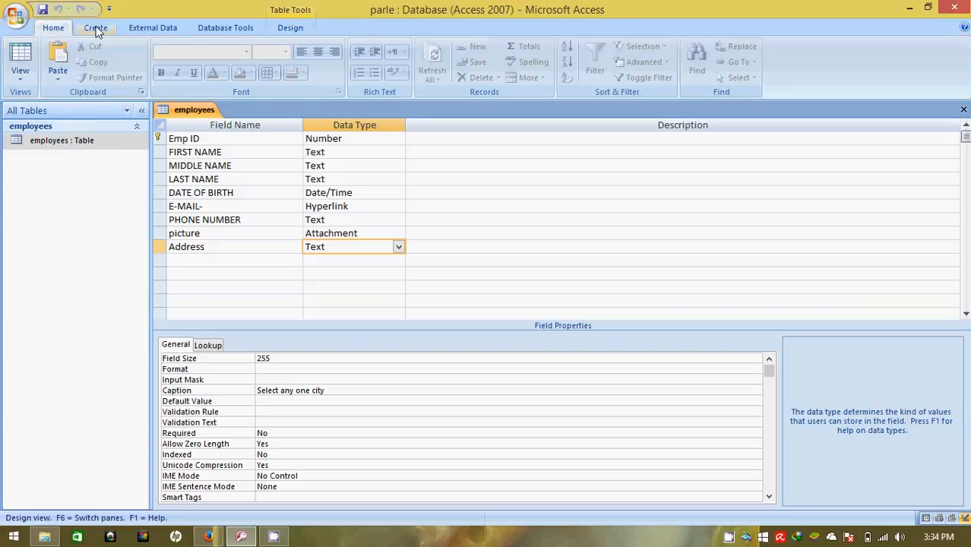
pyautogui.click(95, 29)
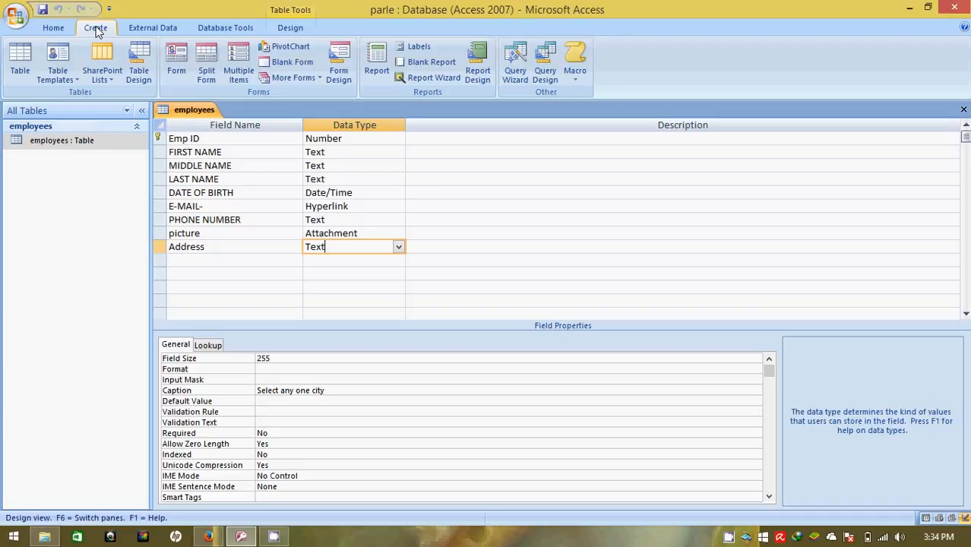
# Reopen the employees datasheet, select record 4's city cell, and open then dismiss its filter menu
pyautogui.doubleClick(50, 141)
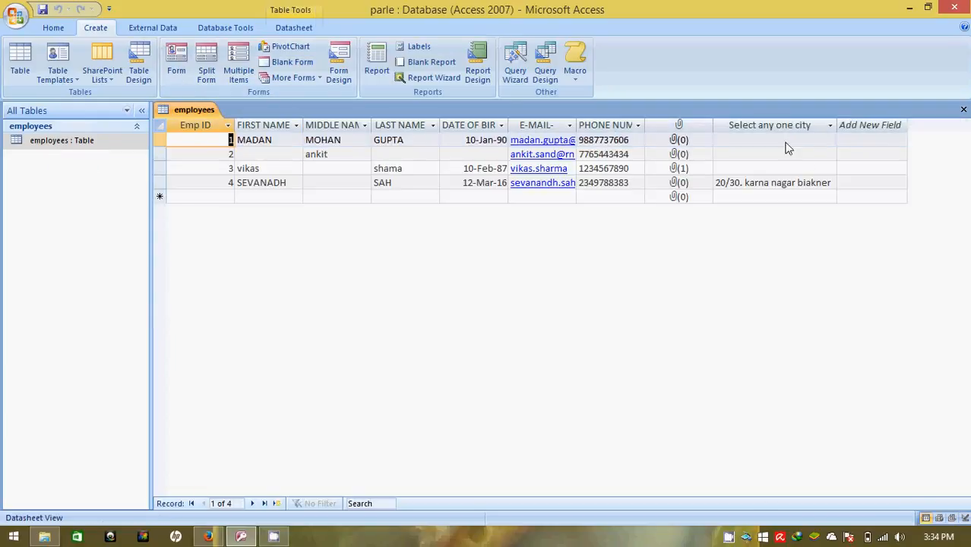
pyautogui.click(831, 184)
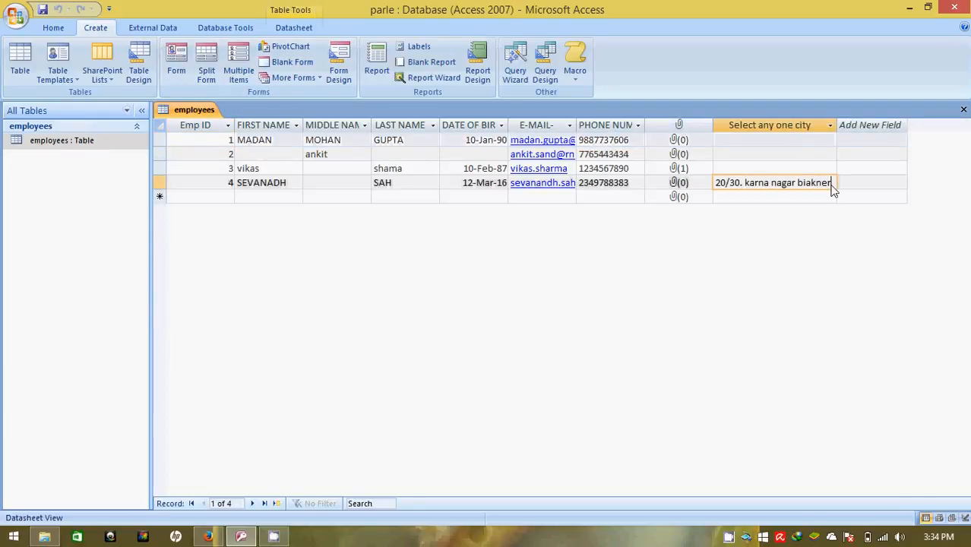
pyautogui.click(829, 126)
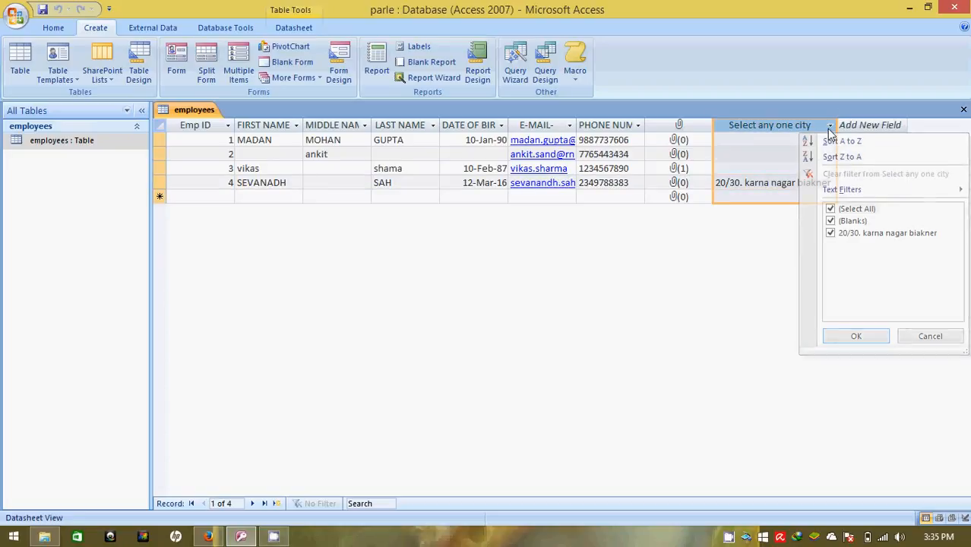
pyautogui.click(829, 129)
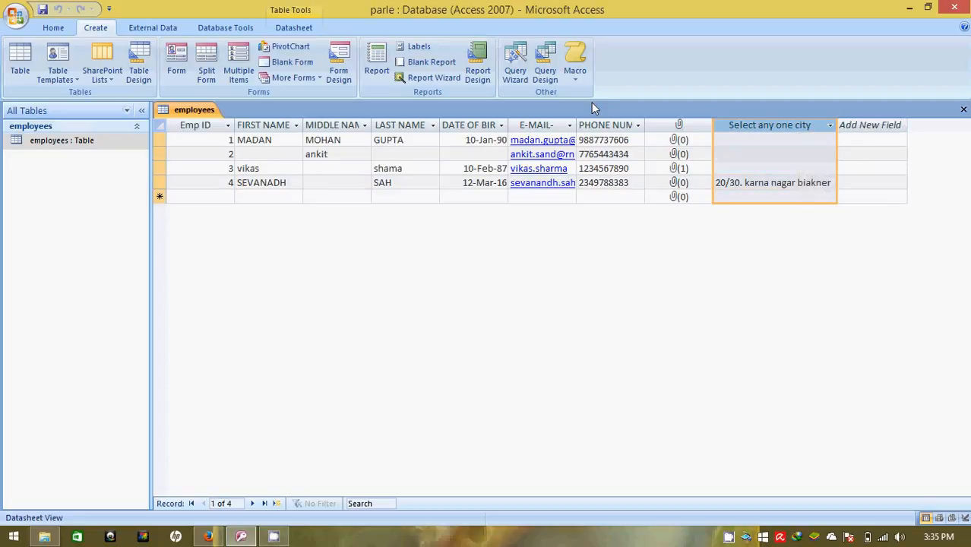